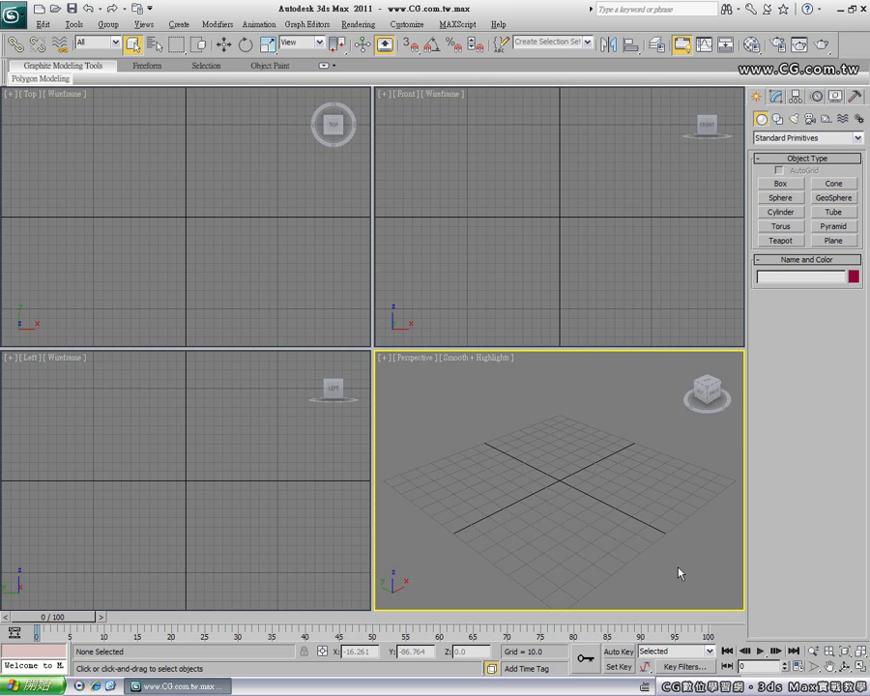
Draw a teapot on the Perspective grid and rotate it about -35° around Z
{"action": "left_click", "coordinate": [782, 241]}
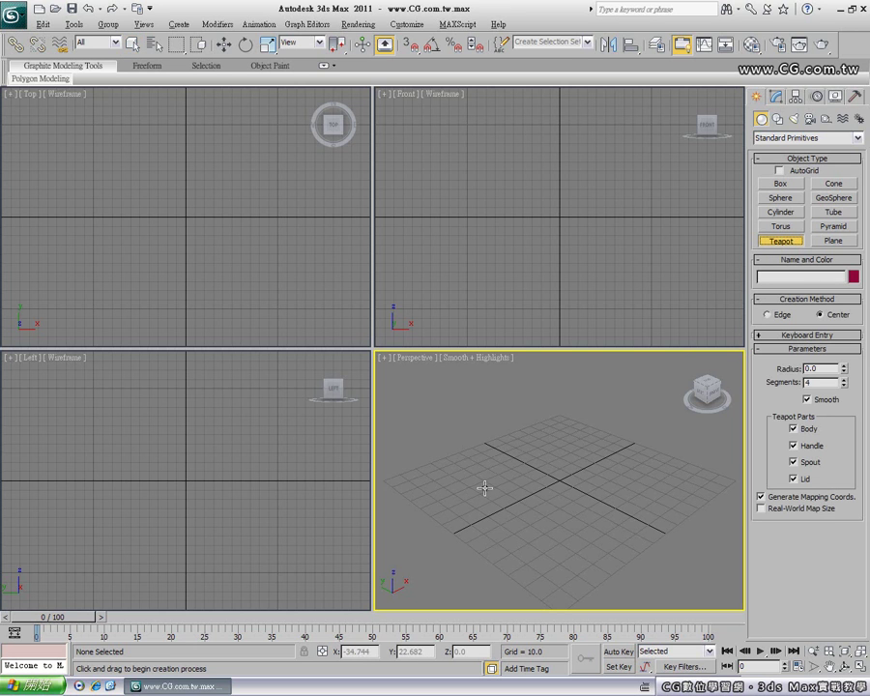
{"action": "left_click_drag", "start_coordinate": [480, 479], "coordinate": [529, 480]}
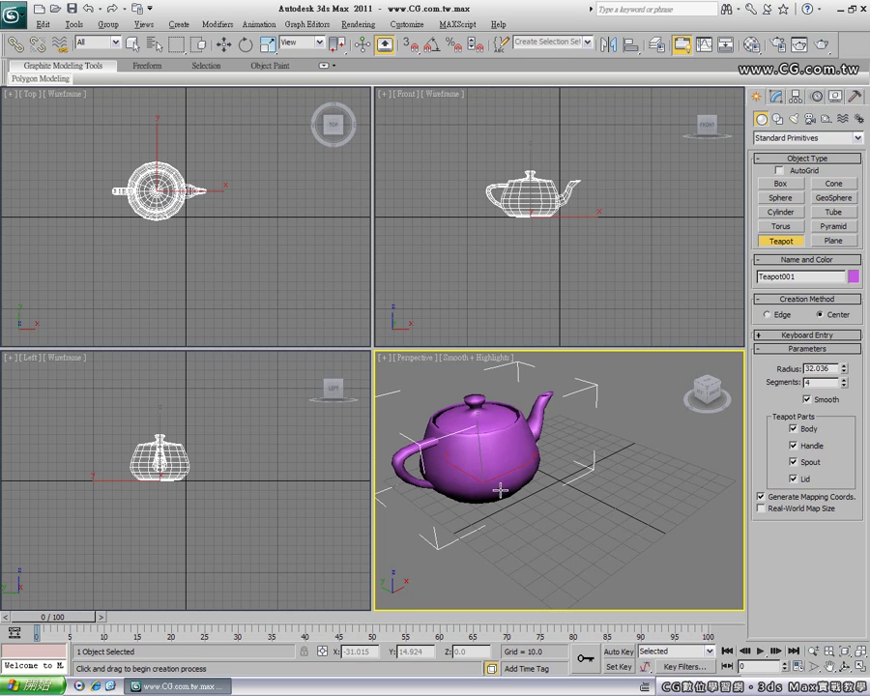
{"action": "key", "text": "e"}
{"action": "left_click_drag", "start_coordinate": [493, 509], "coordinate": [798, 228]}
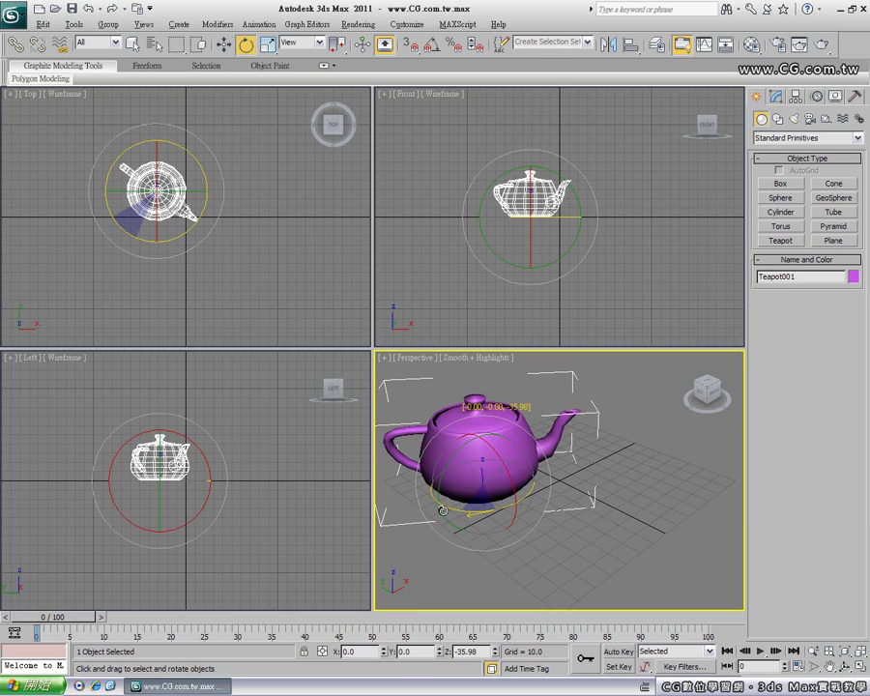
Give the teapot Radius 25 and 10 segments
{"action": "left_click", "coordinate": [777, 96]}
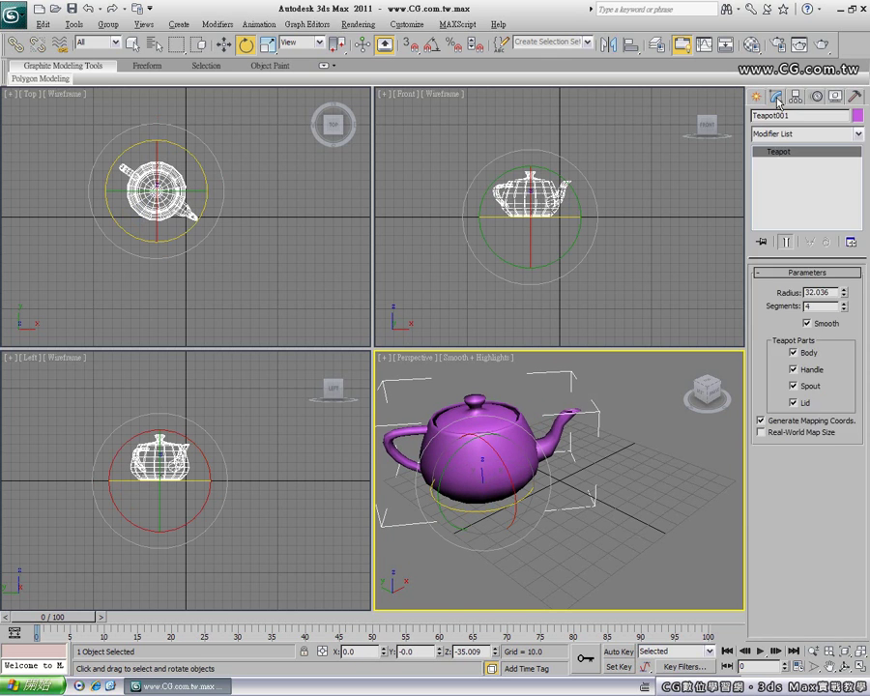
{"action": "double_click", "coordinate": [833, 291]}
{"action": "type", "text": "25"}
{"action": "key", "text": "Return"}
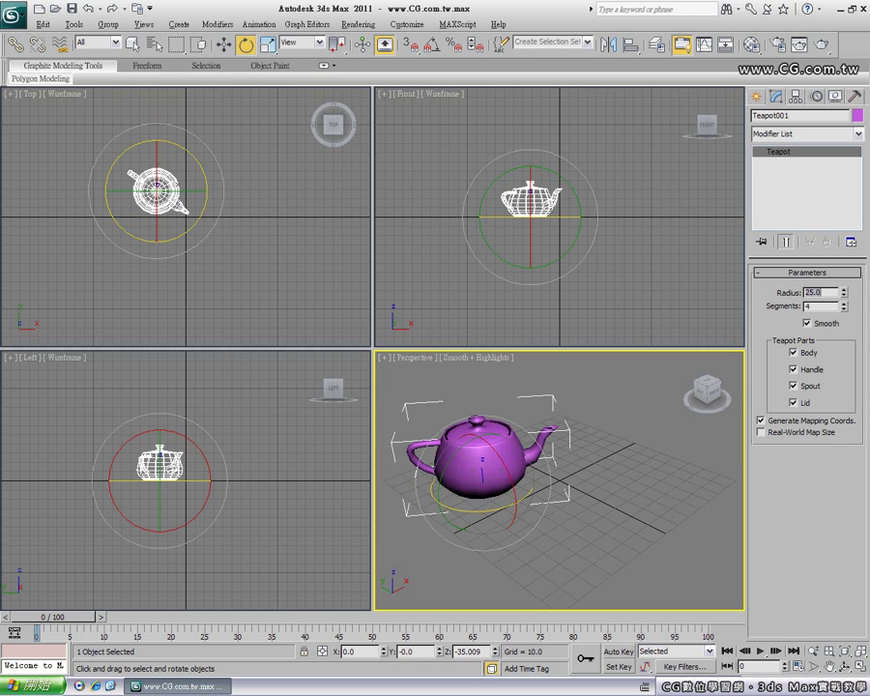
{"action": "key", "text": "Tab"}
{"action": "type", "text": "10"}
{"action": "key", "text": "Return"}
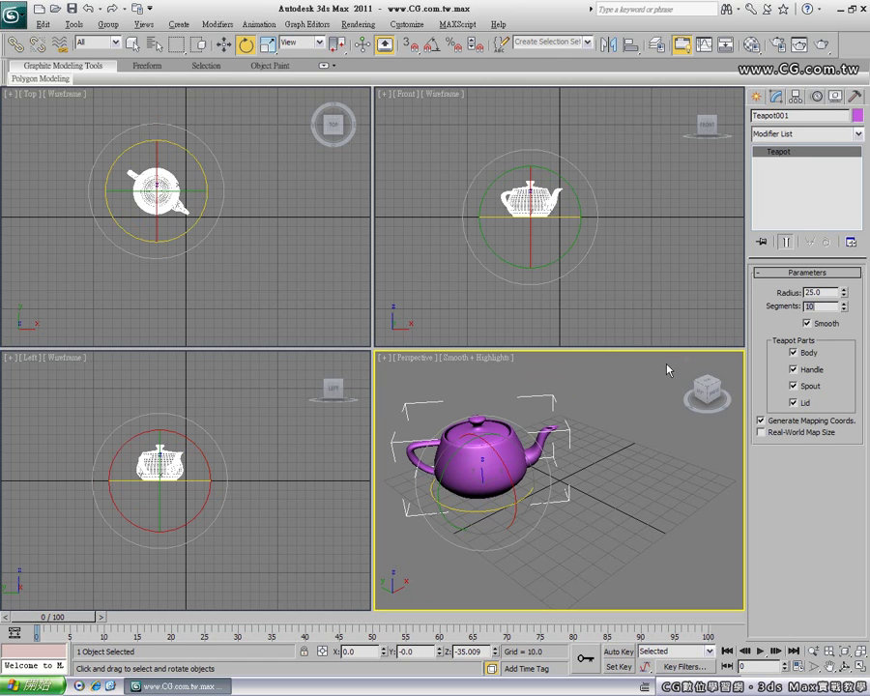
{"action": "left_click", "coordinate": [756, 98]}
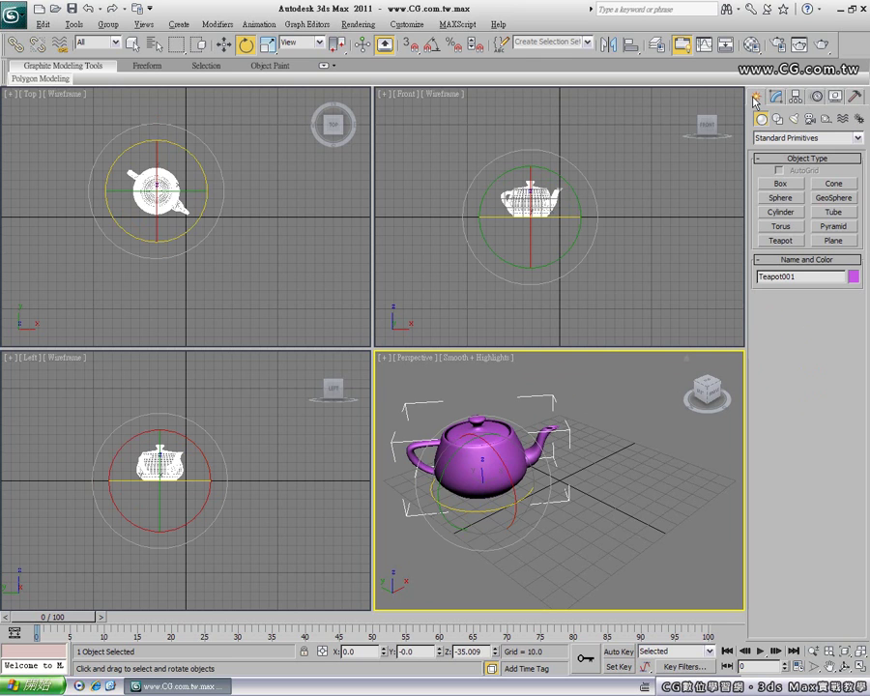
Draw a sphere beside the teapot and lift it above the grid in the Front view
{"action": "left_click", "coordinate": [780, 199]}
{"action": "left_click_drag", "start_coordinate": [647, 476], "coordinate": [668, 499]}
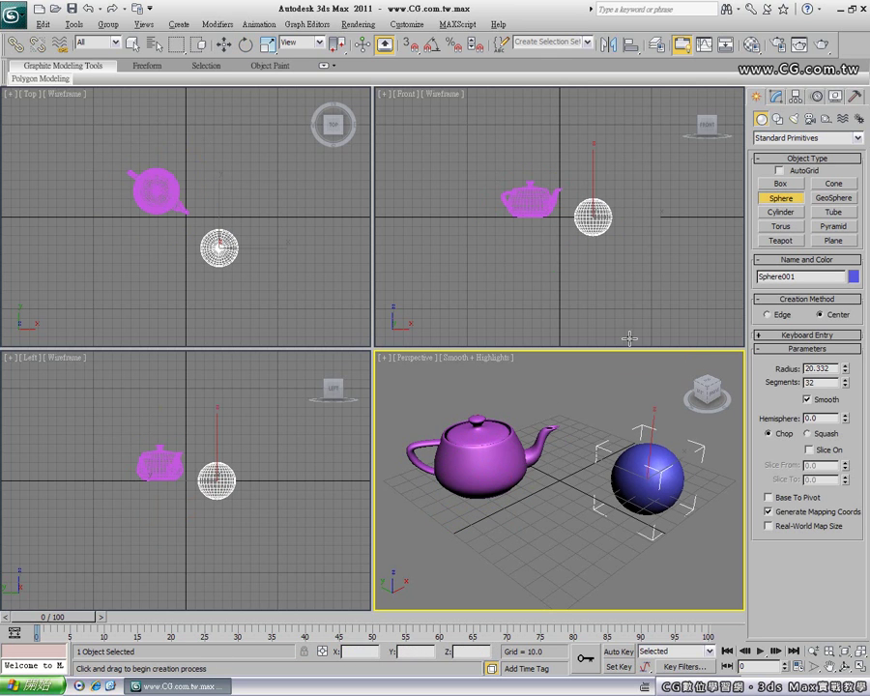
{"action": "right_click", "coordinate": [595, 182]}
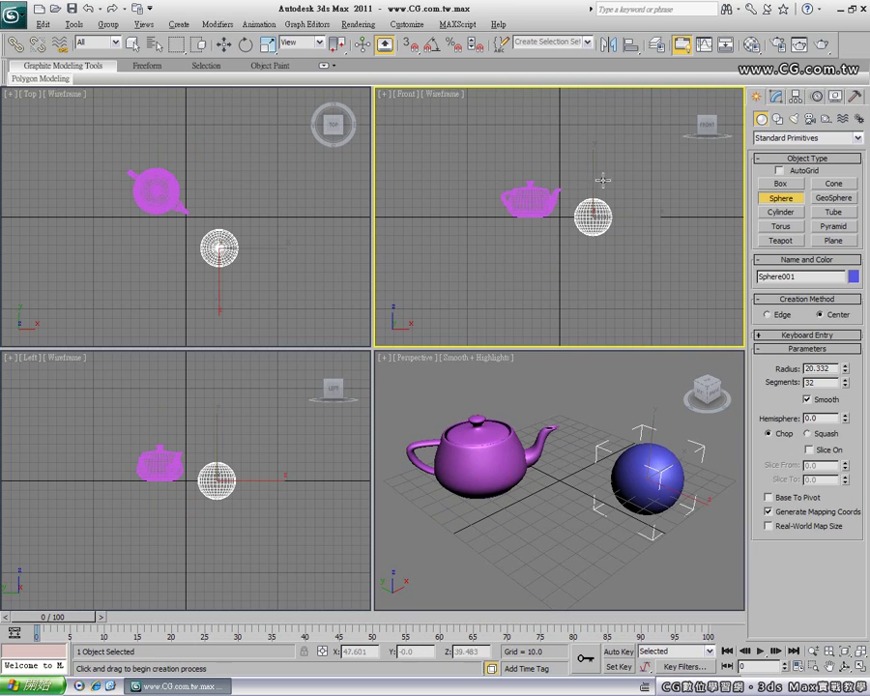
{"action": "key", "text": "w"}
{"action": "left_click_drag", "start_coordinate": [593, 179], "coordinate": [592, 166]}
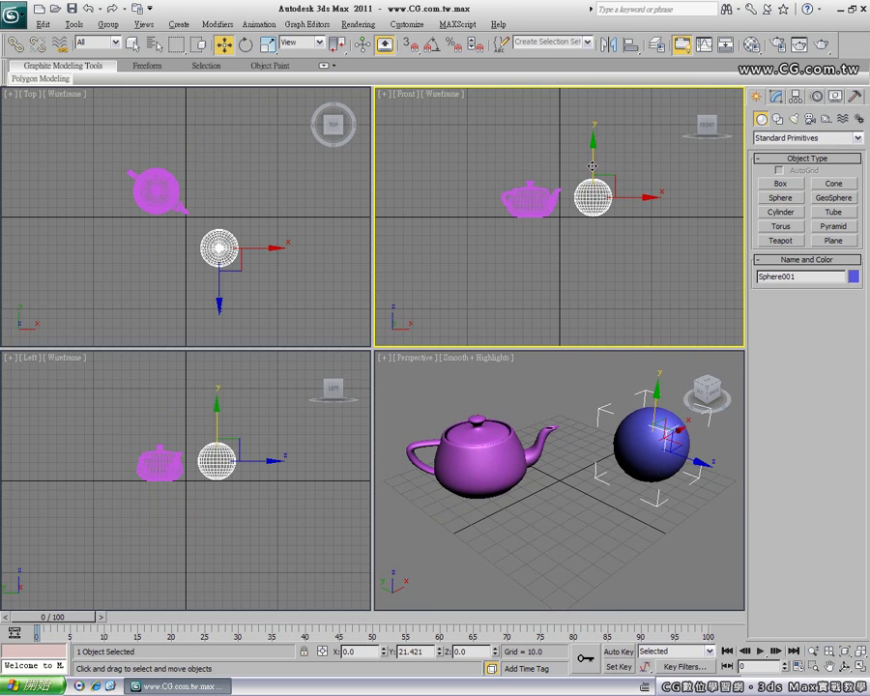
Set the sphere's radius to 17, lower it slightly and nudge it left
{"action": "left_click", "coordinate": [777, 97]}
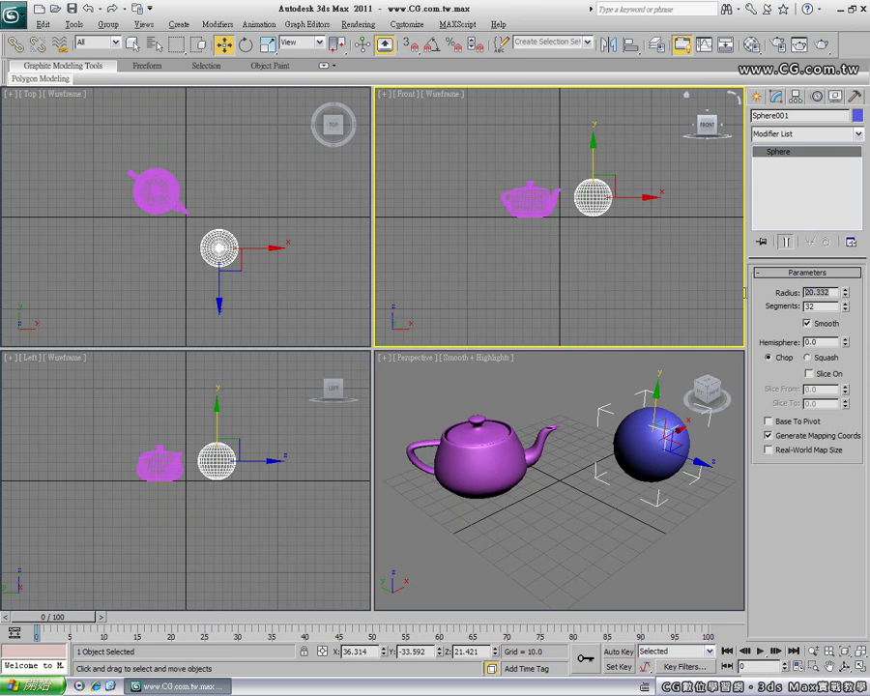
{"action": "type", "text": "17"}
{"action": "key", "text": "Return"}
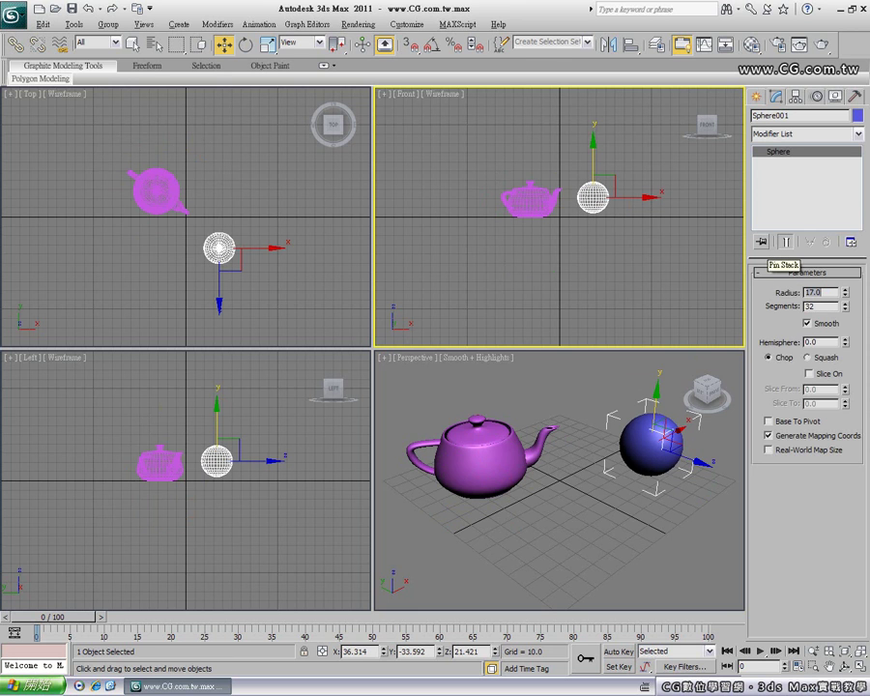
{"action": "left_click_drag", "start_coordinate": [594, 148], "coordinate": [593, 153]}
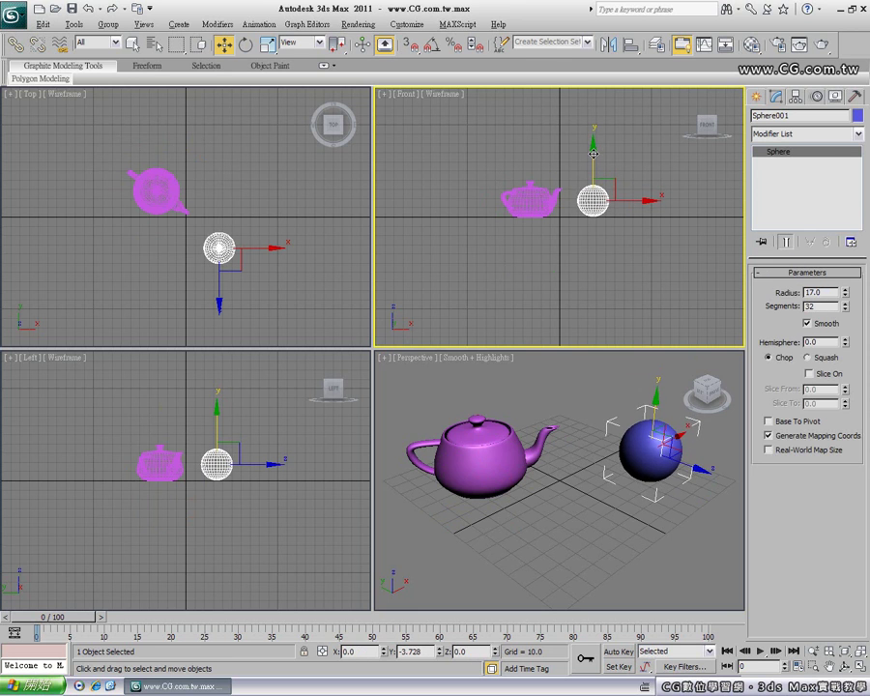
{"action": "left_click", "coordinate": [677, 437]}
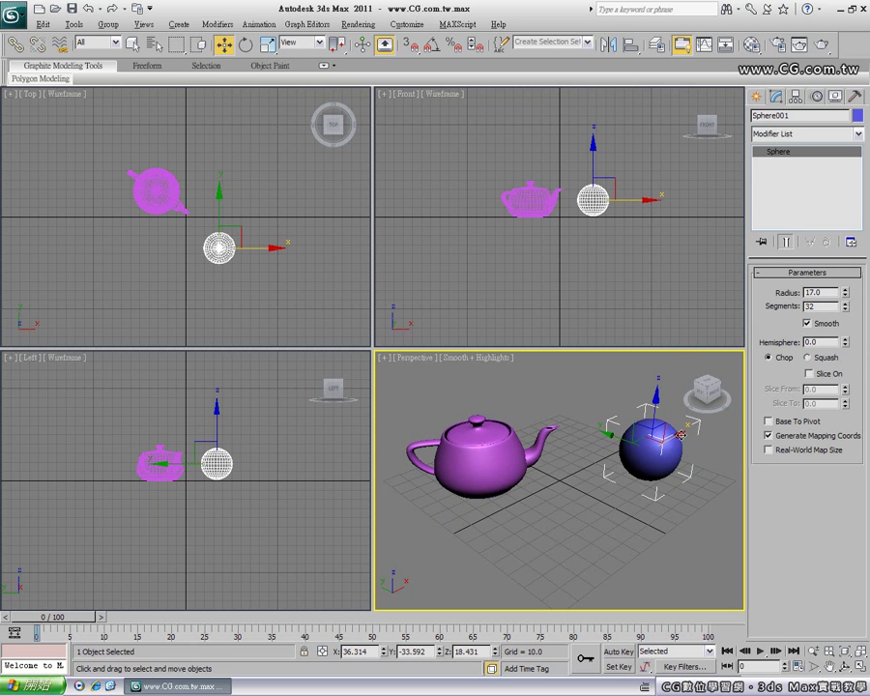
{"action": "left_click_drag", "start_coordinate": [680, 435], "coordinate": [673, 438]}
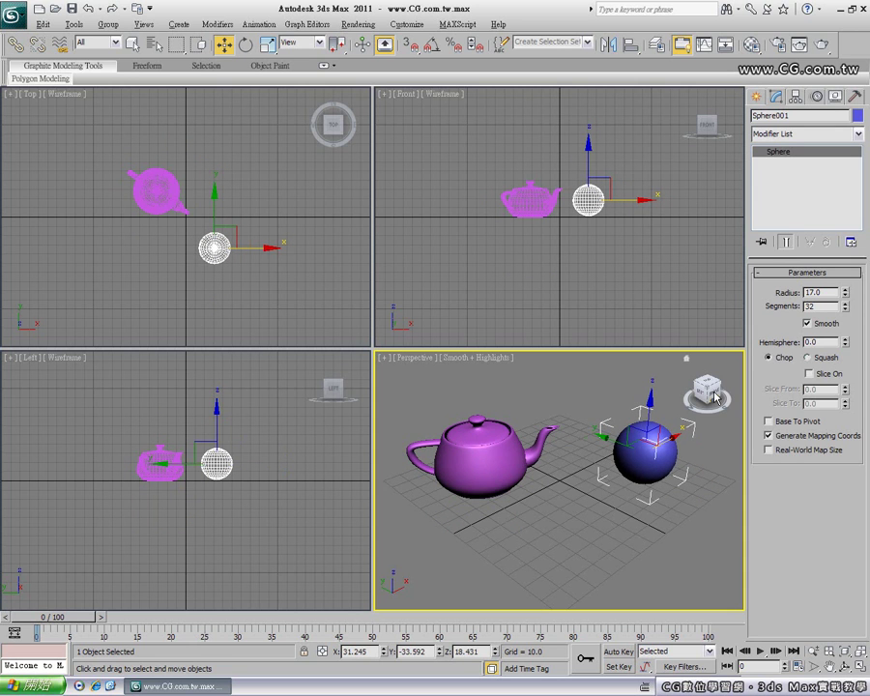
{"action": "left_click", "coordinate": [758, 100]}
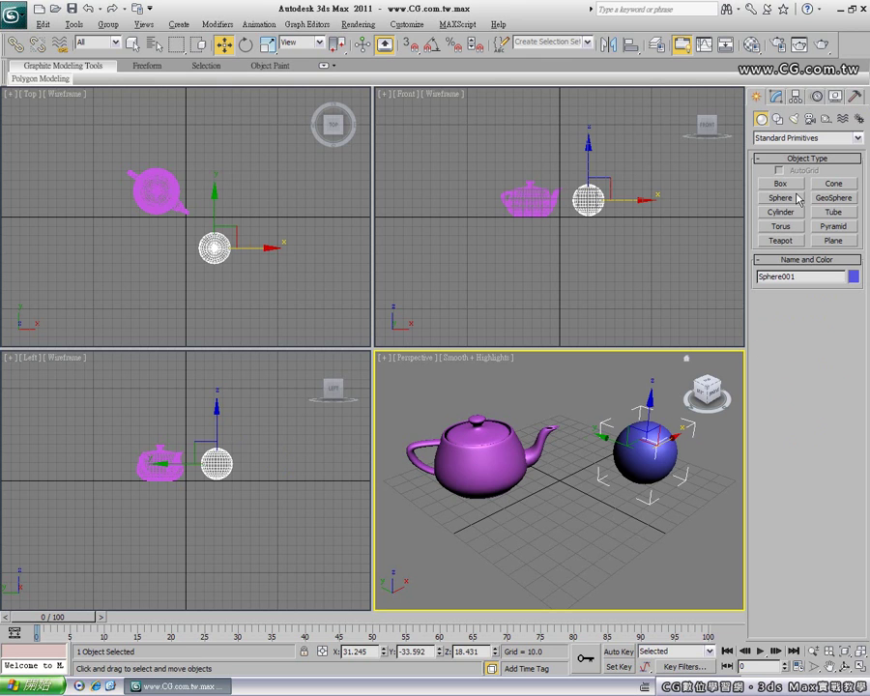
Draw a box, move it in front between the teapot and sphere, then deselect it
{"action": "left_click", "coordinate": [787, 189]}
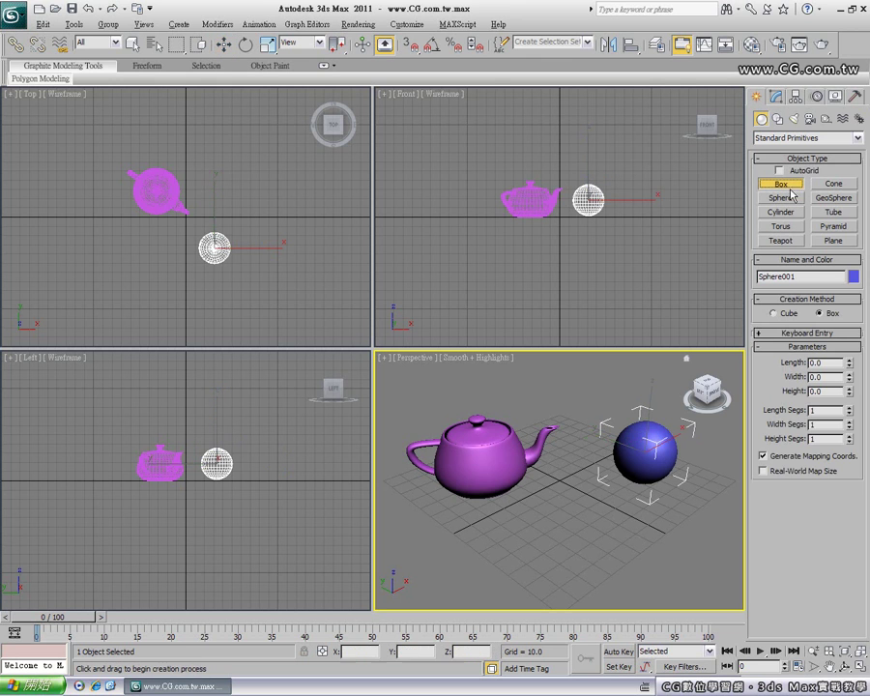
{"action": "mouse_move", "coordinate": [540, 528]}
{"action": "left_mouse_down"}
{"action": "mouse_move", "coordinate": [589, 539]}
{"action": "mouse_move", "coordinate": [663, 530]}
{"action": "left_mouse_up"}
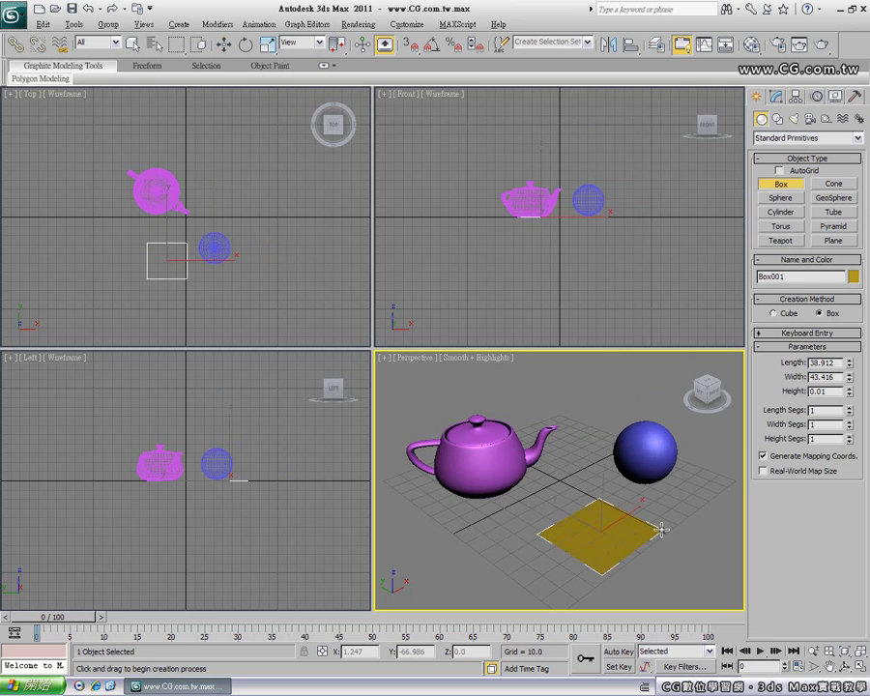
{"action": "left_click_drag", "start_coordinate": [663, 530], "coordinate": [634, 525]}
{"action": "left_click", "coordinate": [644, 492]}
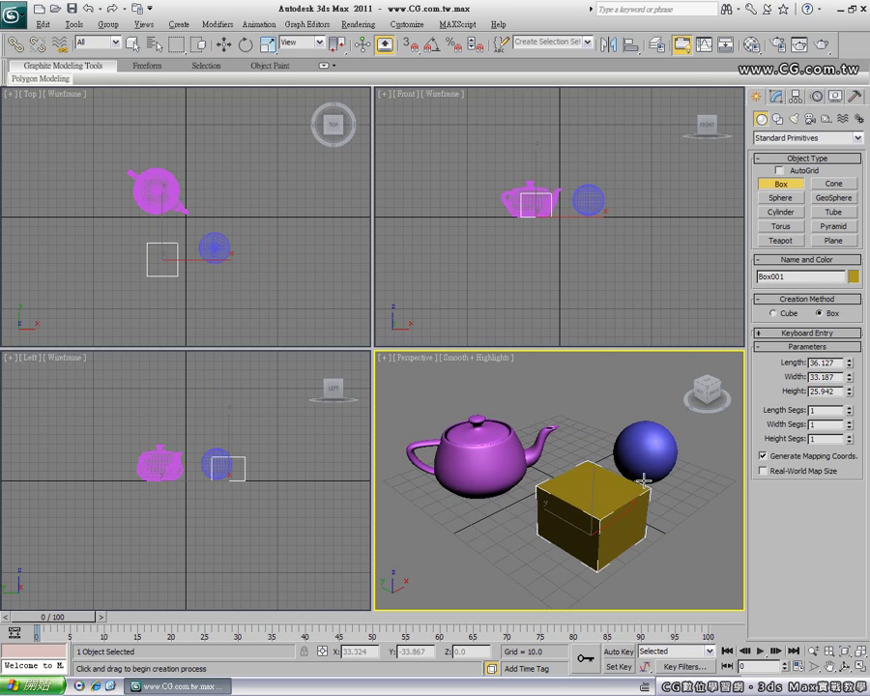
{"action": "key", "text": "w"}
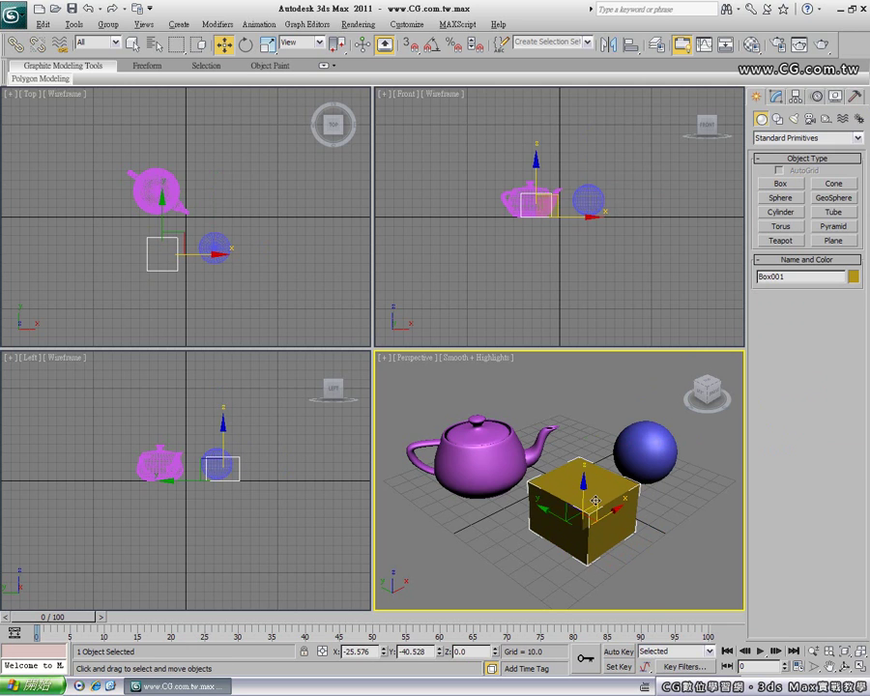
{"action": "left_click_drag", "start_coordinate": [560, 519], "coordinate": [584, 503]}
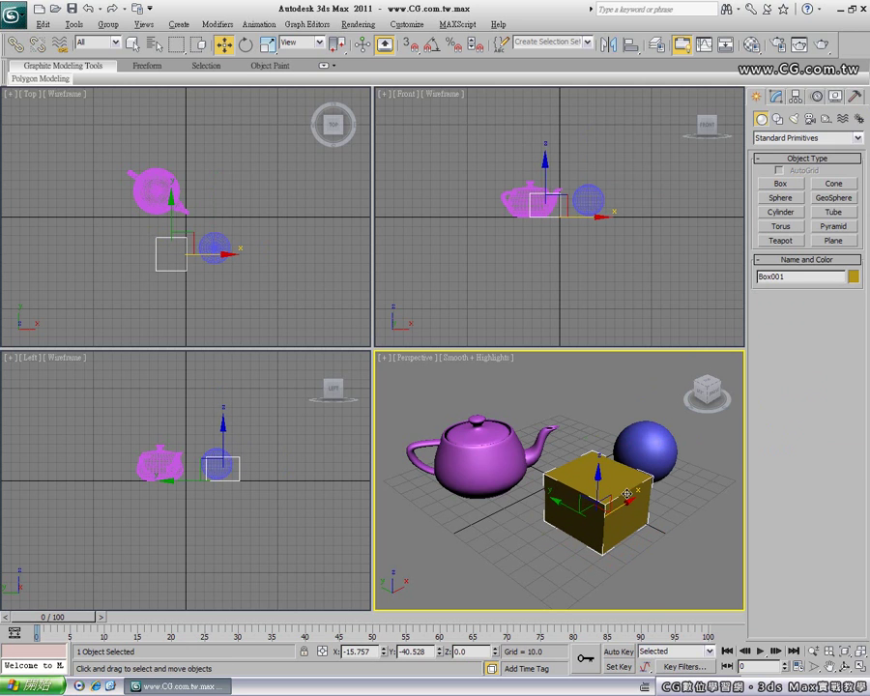
{"action": "left_click", "coordinate": [652, 545]}
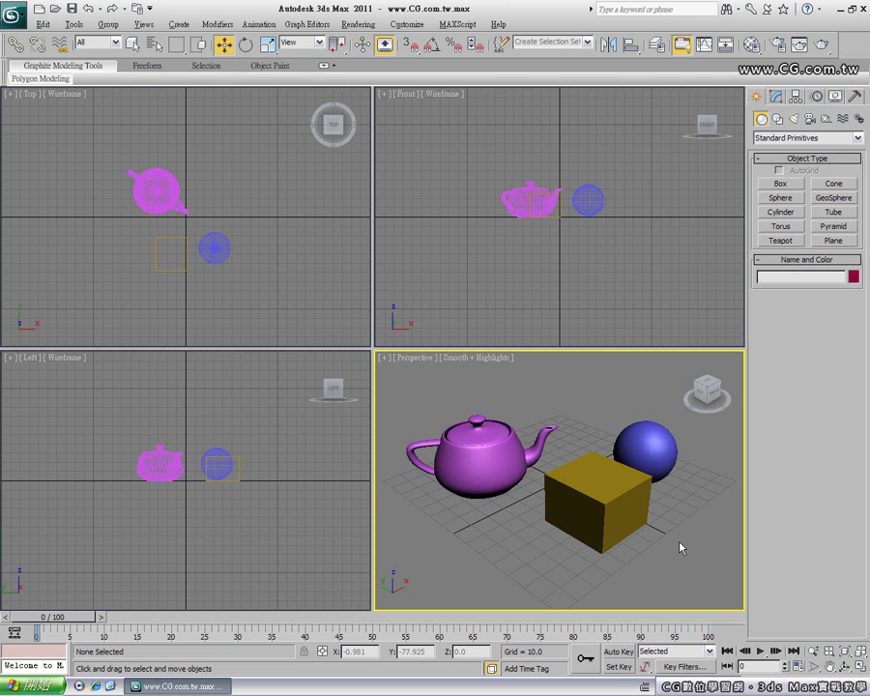
Draw a red plane beneath the teapot, sphere and box with 3D snapping toggled
{"action": "left_click", "coordinate": [831, 241]}
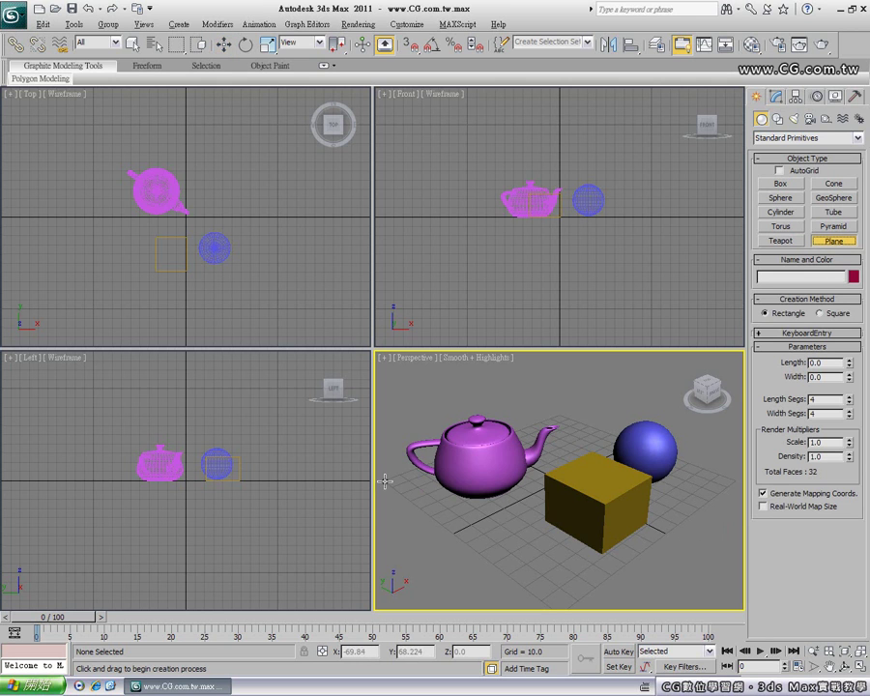
{"action": "key", "text": "s"}
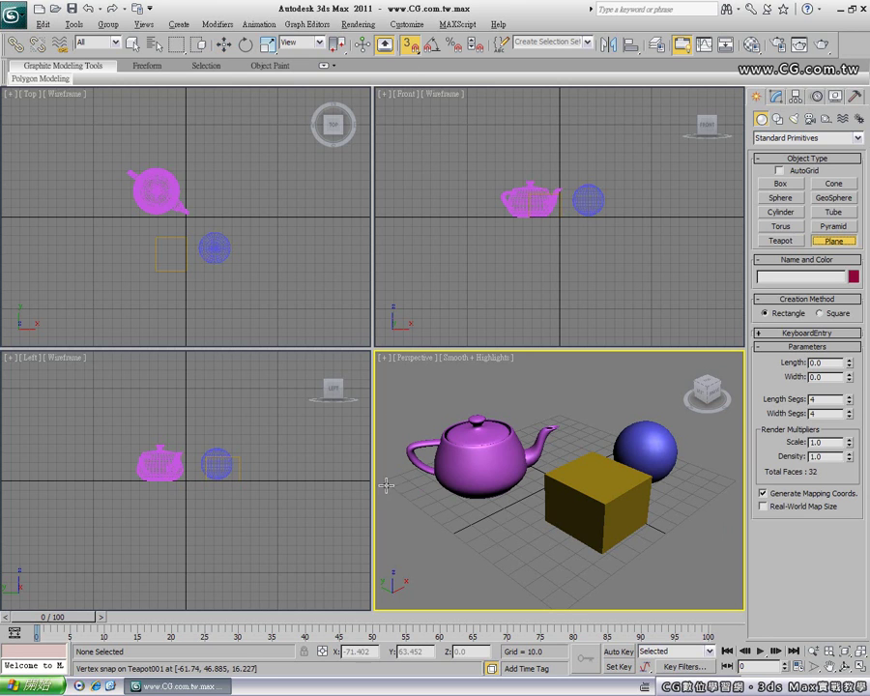
{"action": "left_click_drag", "start_coordinate": [385, 485], "coordinate": [733, 479]}
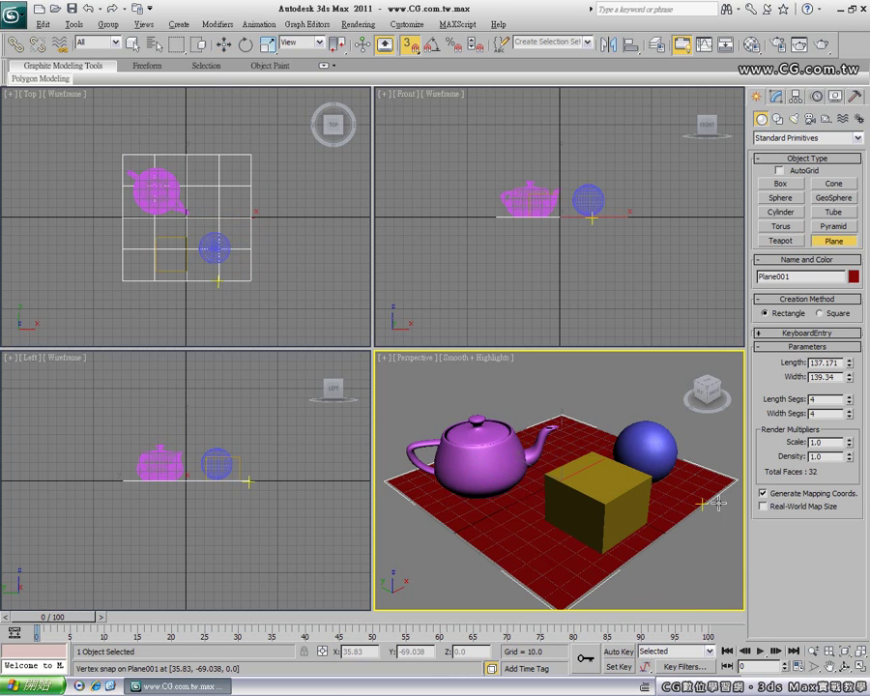
{"action": "key", "text": "s"}
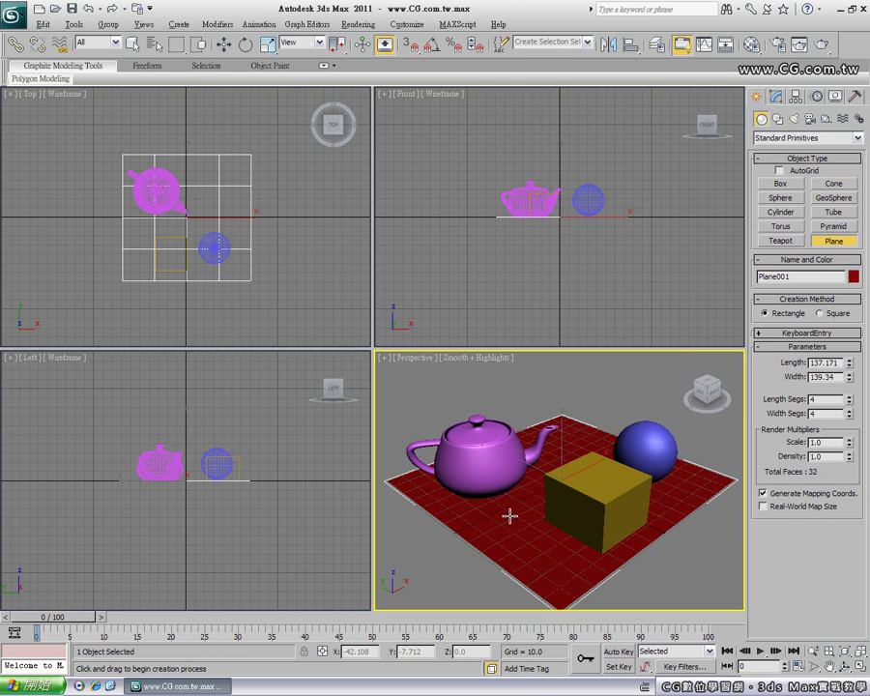
Maximize the Perspective view, zoom out, turn on Edged Faces (F4) and clear the selection
{"action": "left_click", "coordinate": [858, 667]}
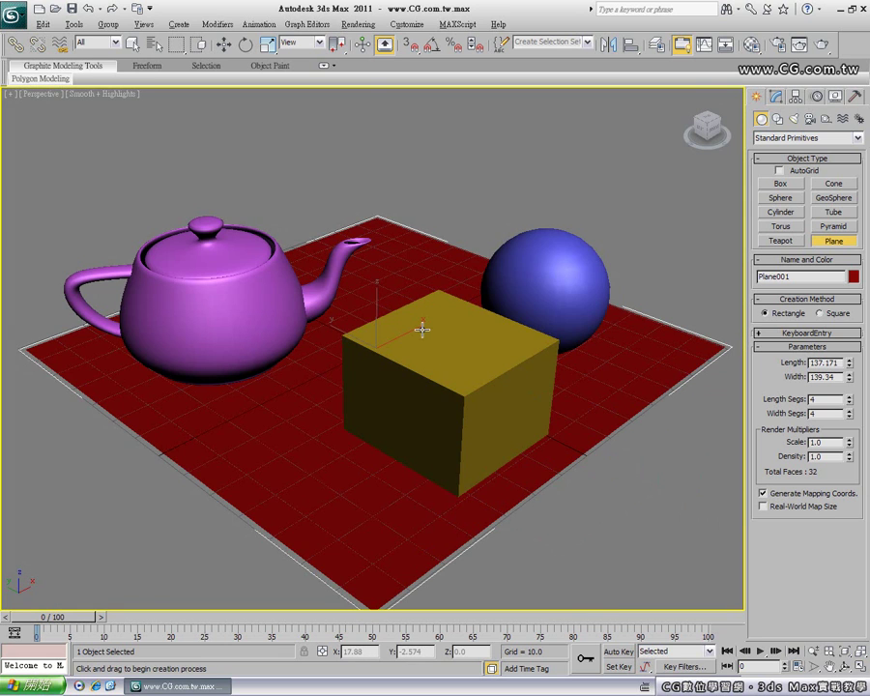
{"action": "scroll", "coordinate": [421, 330], "scroll_direction": "down", "scroll_amount": 3}
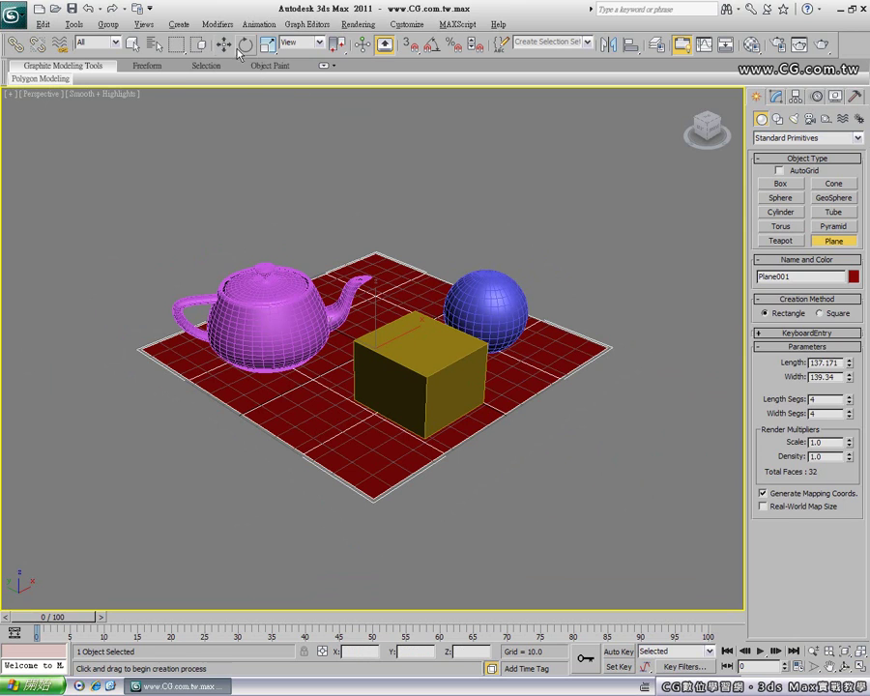
{"action": "left_click", "coordinate": [223, 45]}
{"action": "key", "text": "F4"}
{"action": "left_click", "coordinate": [505, 196]}
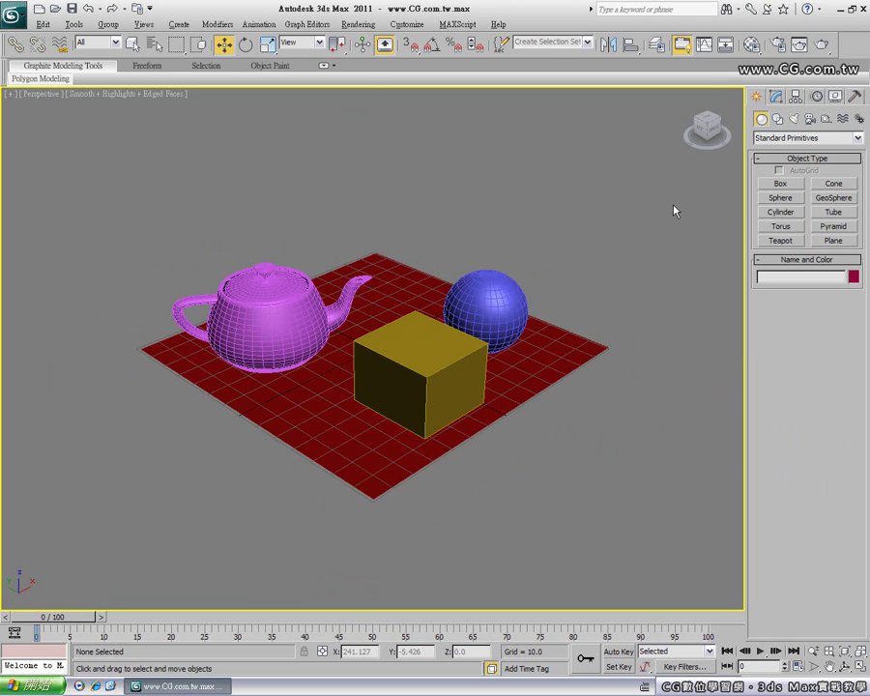
Open the Material Editor and position its window lower beside the scene
{"action": "left_click", "coordinate": [752, 45]}
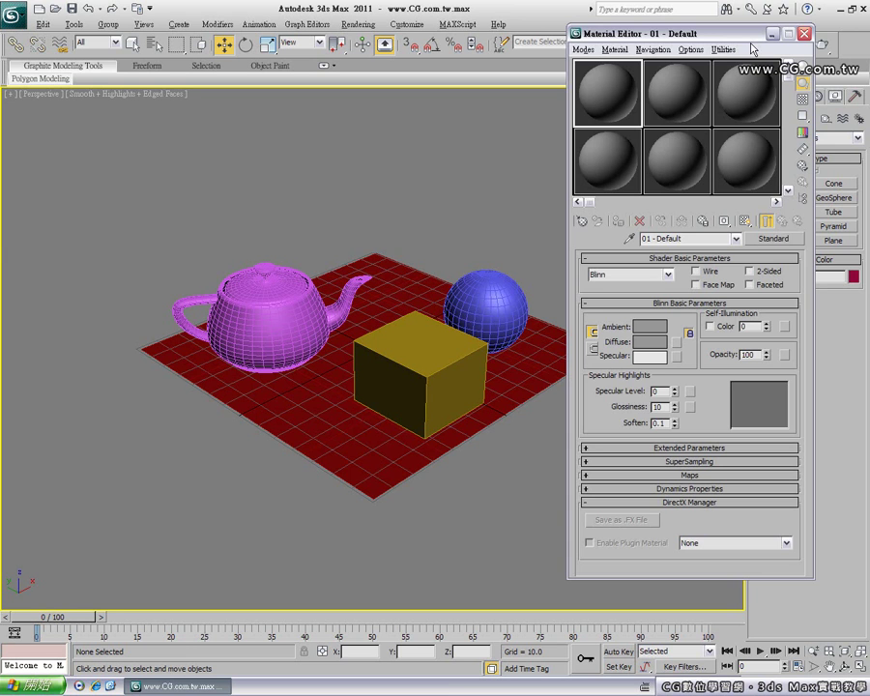
{"action": "mouse_move", "coordinate": [419, 401]}
{"action": "middle_mouse_down"}
{"action": "mouse_move", "coordinate": [353, 370]}
{"action": "mouse_move", "coordinate": [321, 406]}
{"action": "middle_mouse_up"}
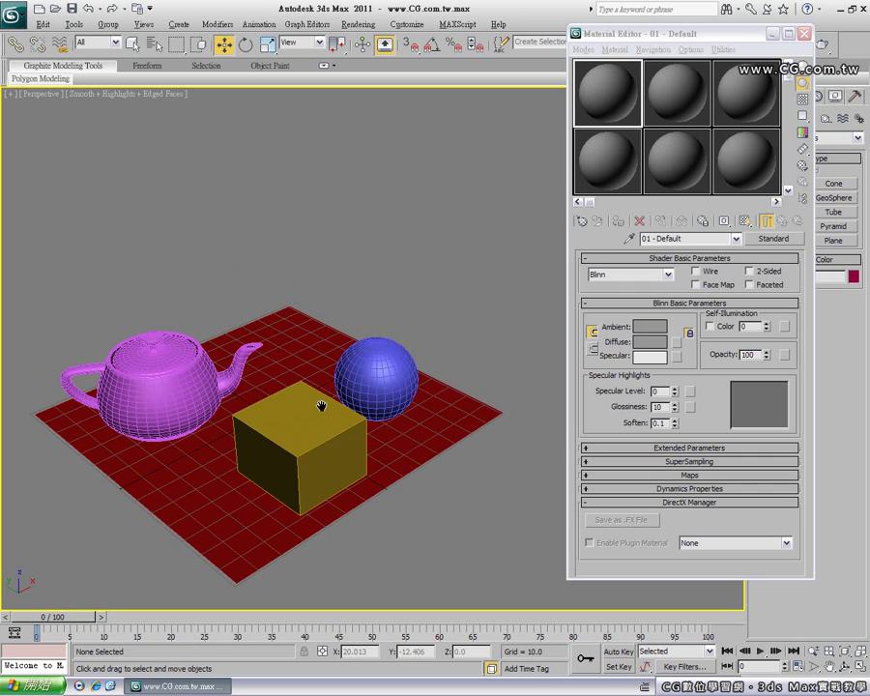
{"action": "mouse_move", "coordinate": [662, 36]}
{"action": "left_mouse_down"}
{"action": "mouse_move", "coordinate": [615, 133]}
{"action": "mouse_move", "coordinate": [651, 122]}
{"action": "left_mouse_up"}
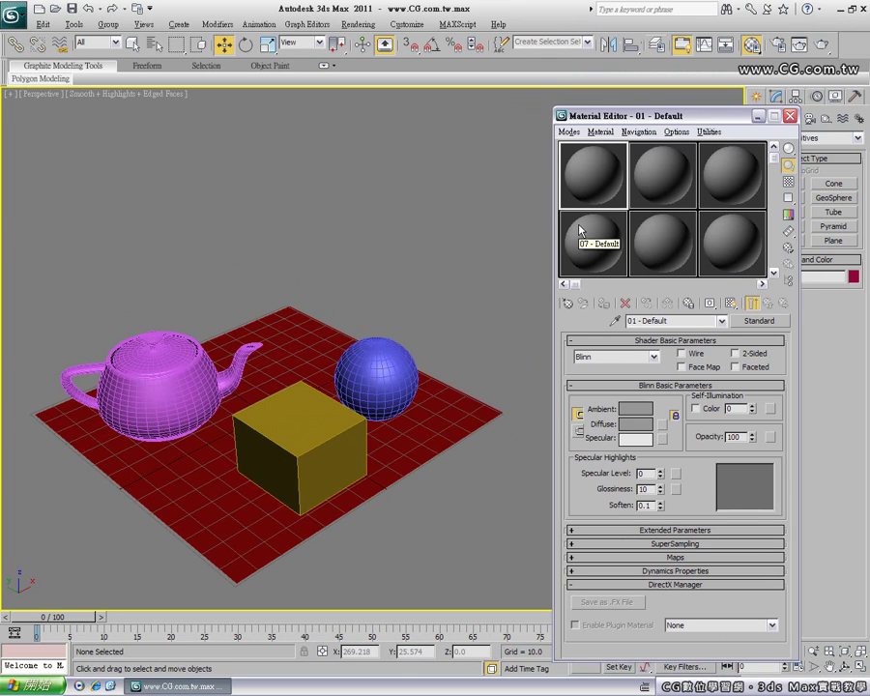
Switch the editor to Slate mode, then back to the Compact Material Editor
{"action": "left_click", "coordinate": [570, 132]}
{"action": "left_click", "coordinate": [570, 132]}
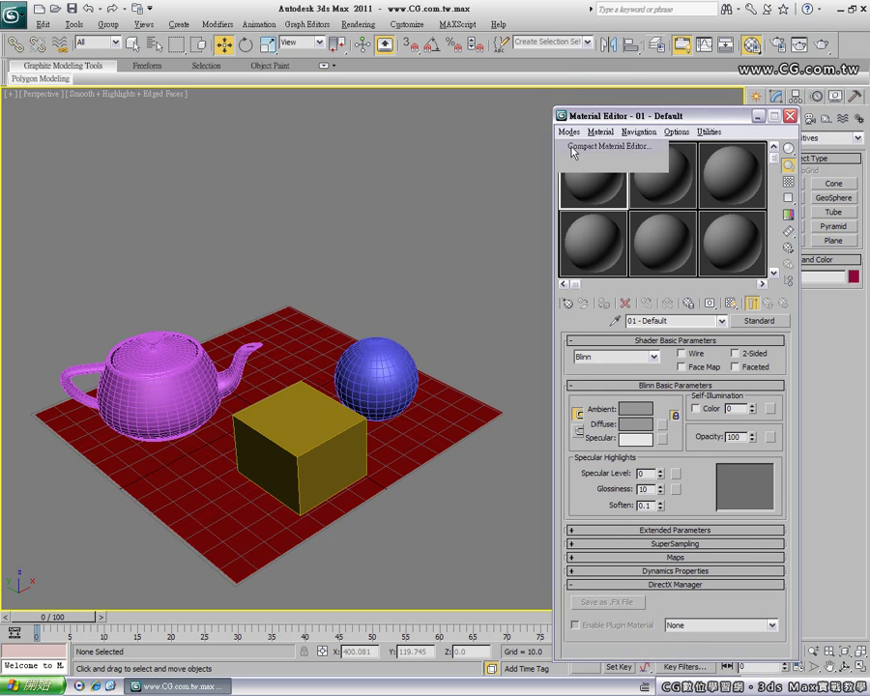
{"action": "left_click", "coordinate": [571, 133]}
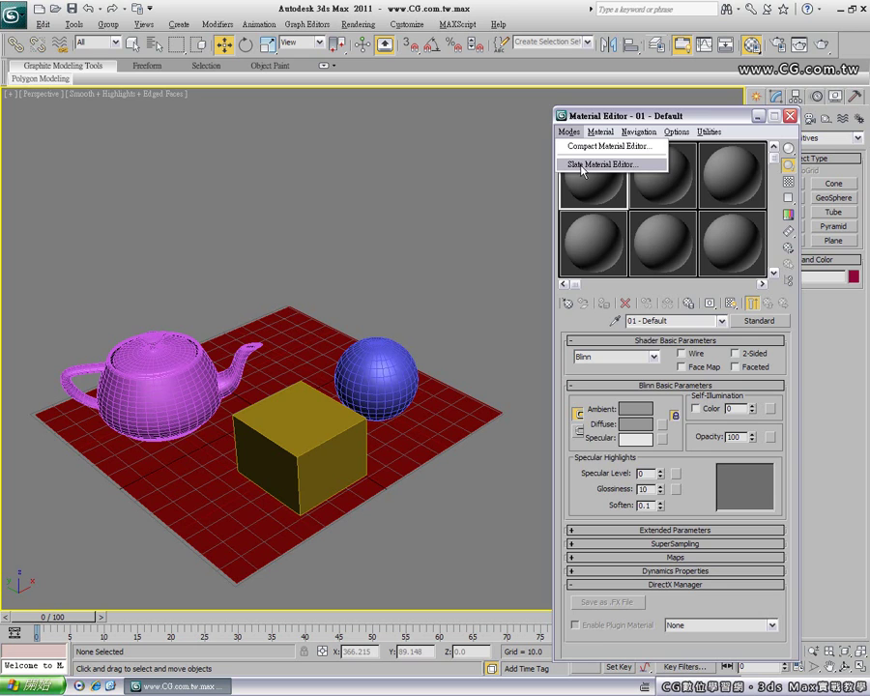
{"action": "left_click", "coordinate": [590, 166]}
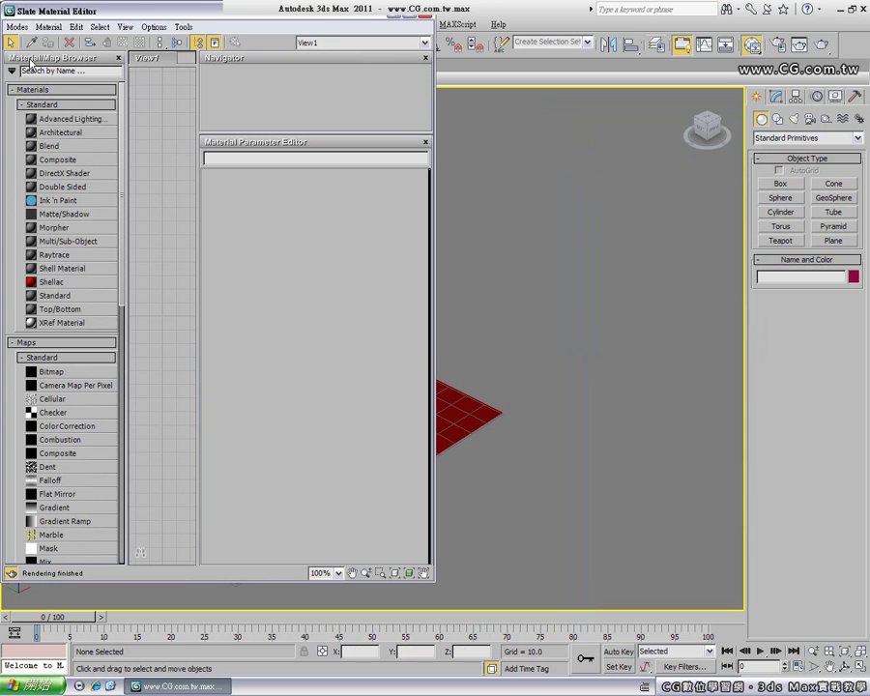
{"action": "left_click", "coordinate": [17, 27]}
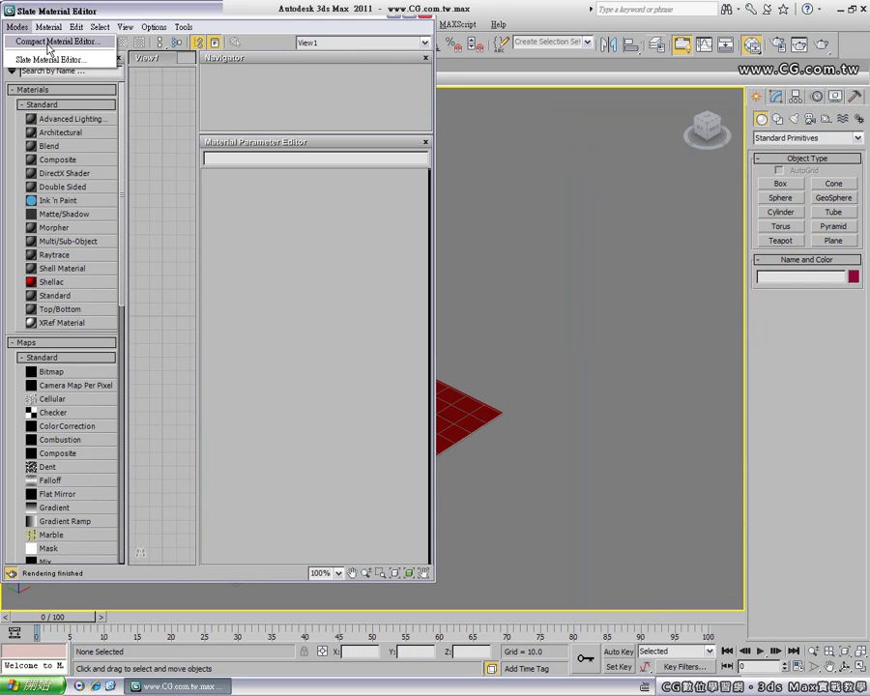
{"action": "left_click", "coordinate": [37, 45]}
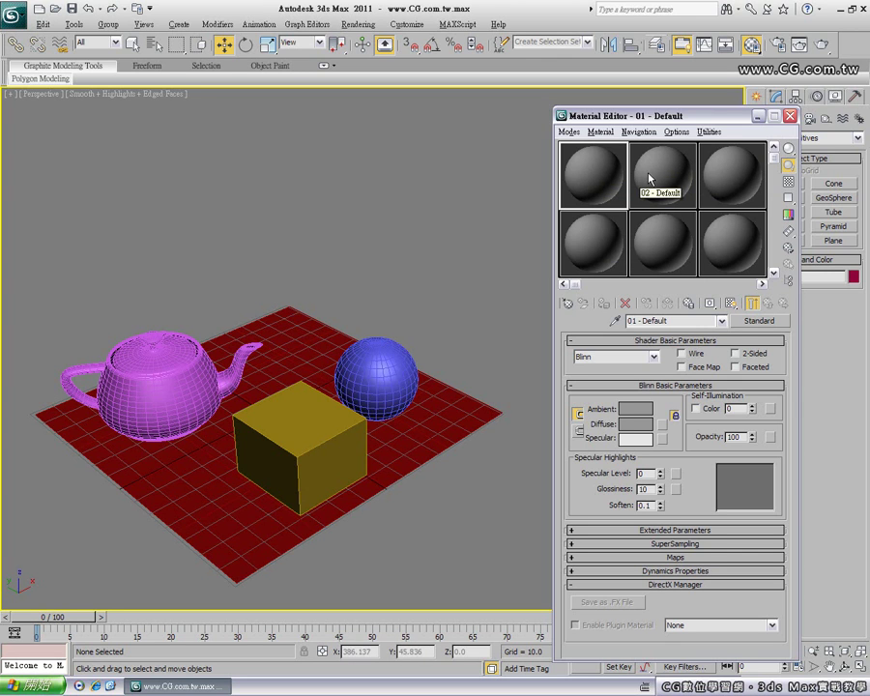
{"action": "right_click", "coordinate": [599, 180]}
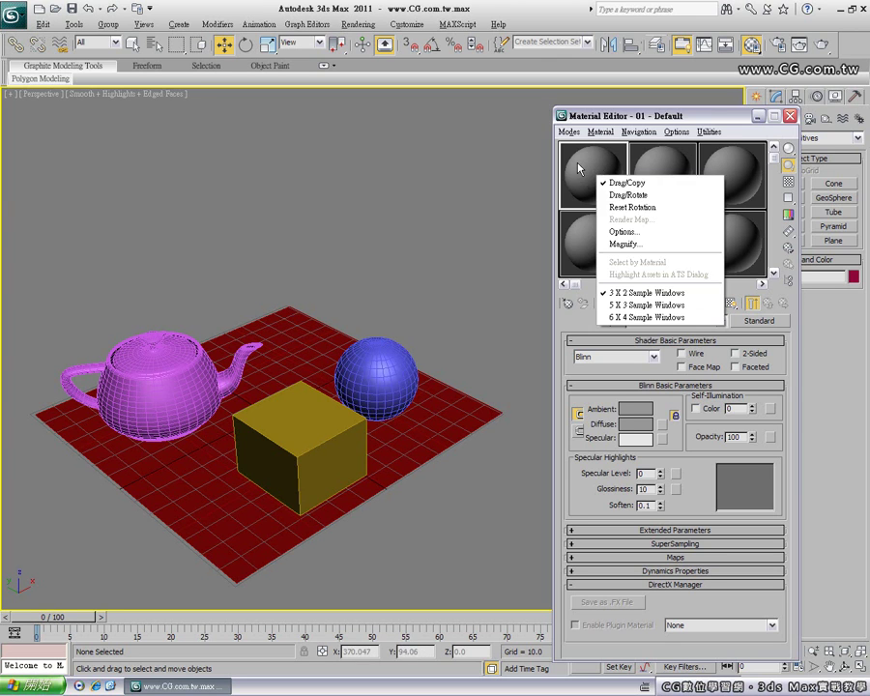
{"action": "left_click", "coordinate": [687, 160]}
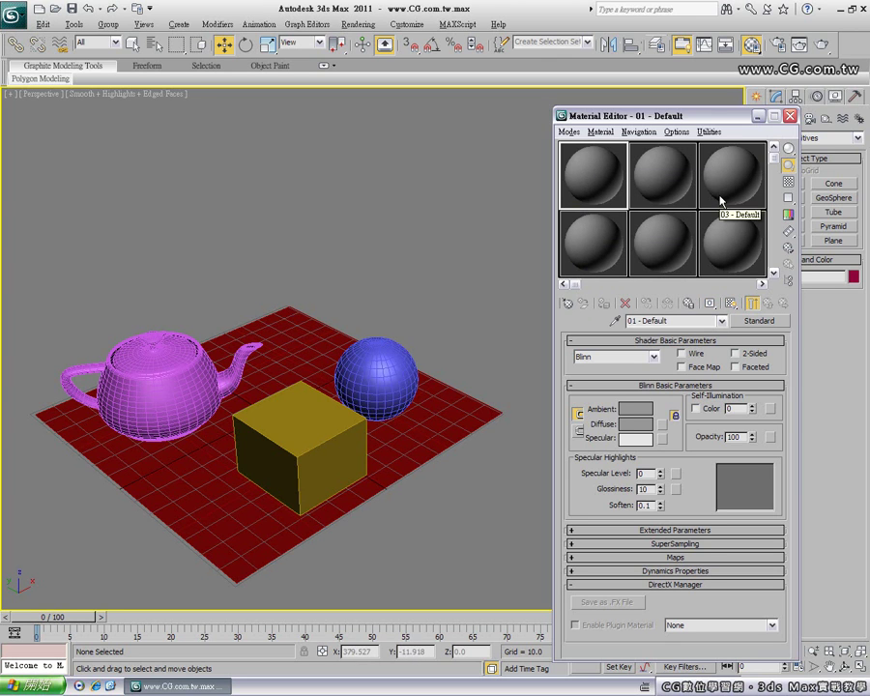
{"action": "left_click_drag", "start_coordinate": [576, 288], "coordinate": [760, 287]}
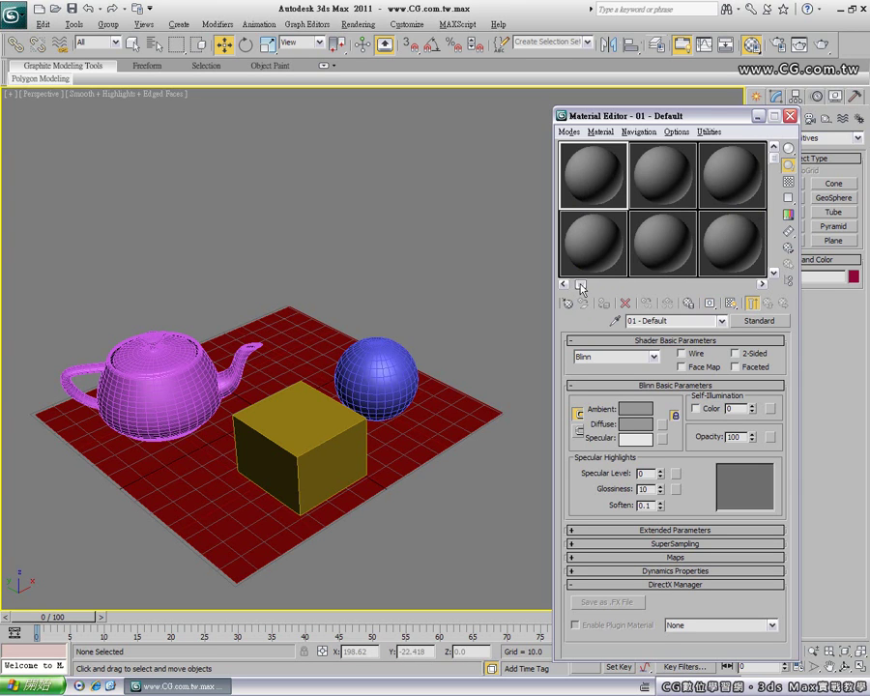
{"action": "mouse_move", "coordinate": [774, 160]}
{"action": "left_mouse_down"}
{"action": "mouse_move", "coordinate": [776, 263]}
{"action": "mouse_move", "coordinate": [774, 156]}
{"action": "left_mouse_up"}
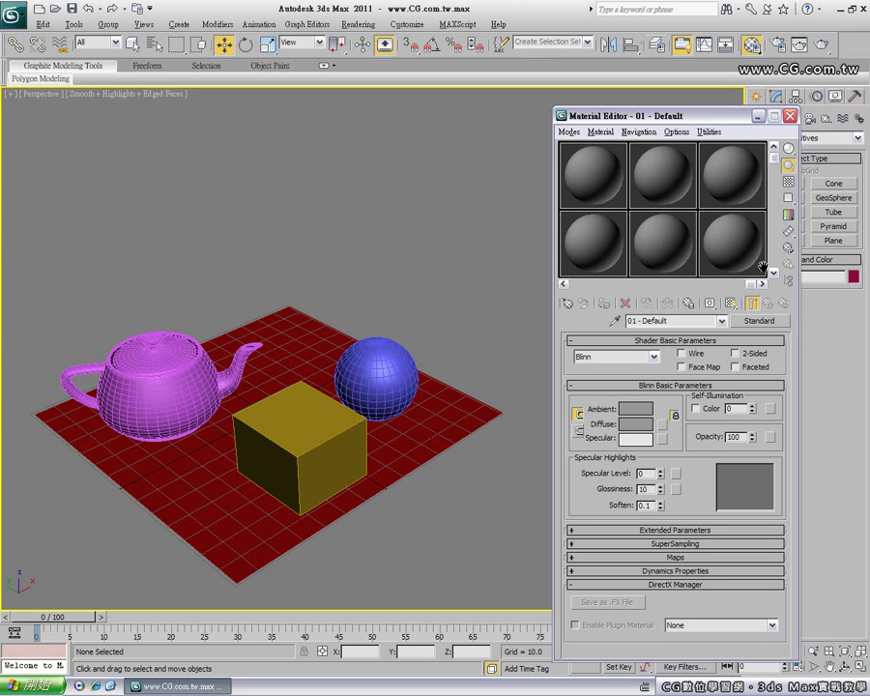
{"action": "left_click_drag", "start_coordinate": [755, 283], "coordinate": [570, 286]}
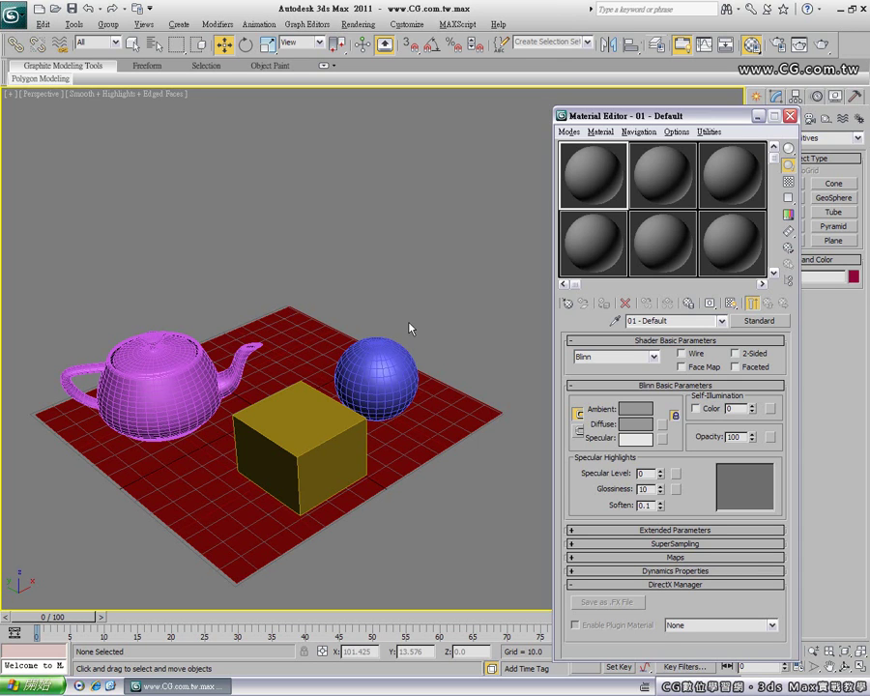
{"action": "left_click", "coordinate": [412, 360]}
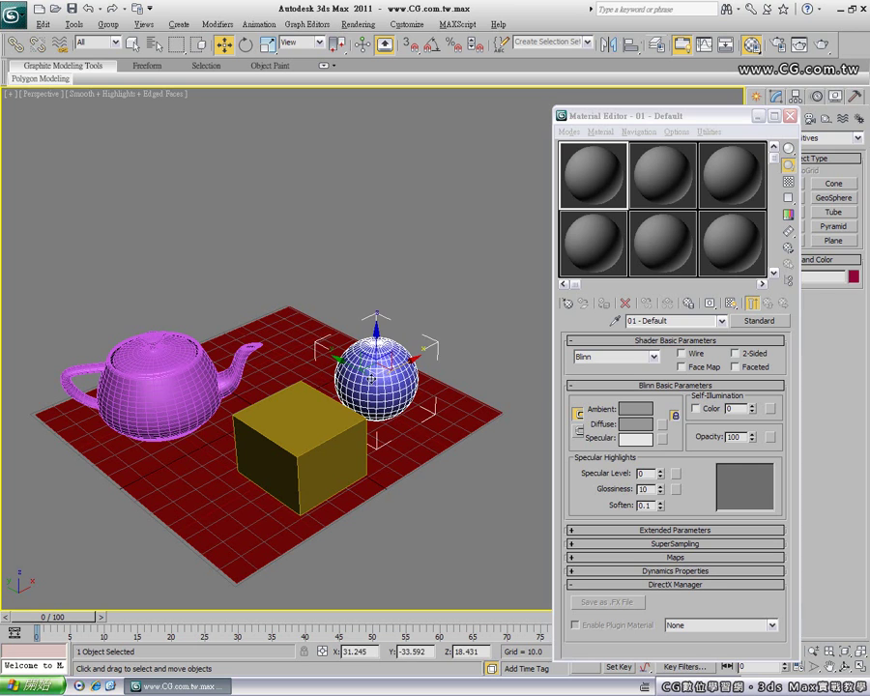
{"action": "left_click", "coordinate": [287, 402]}
{"action": "left_click", "coordinate": [188, 388]}
{"action": "left_click", "coordinate": [290, 426]}
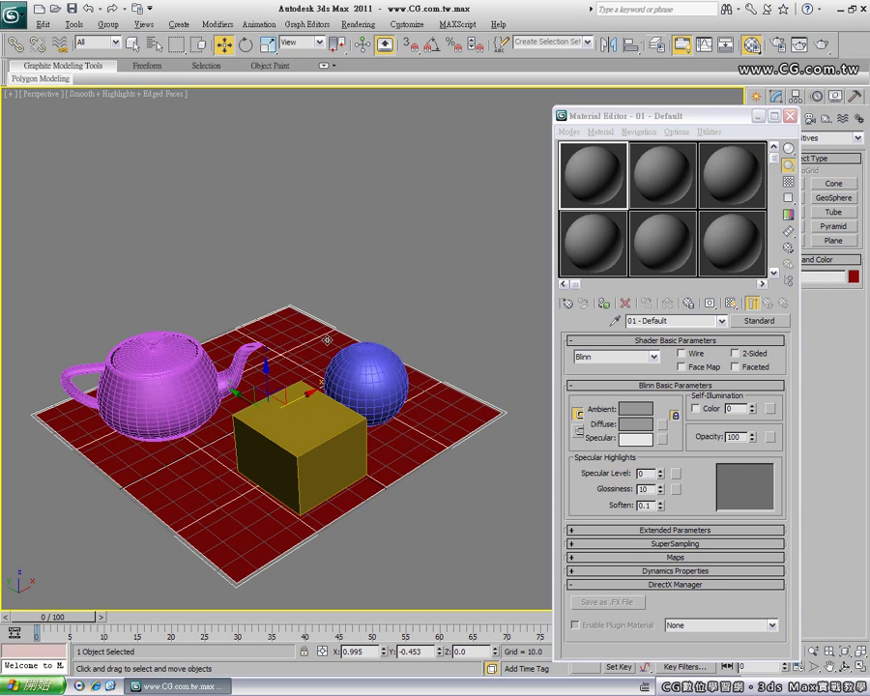
{"action": "left_click", "coordinate": [401, 256]}
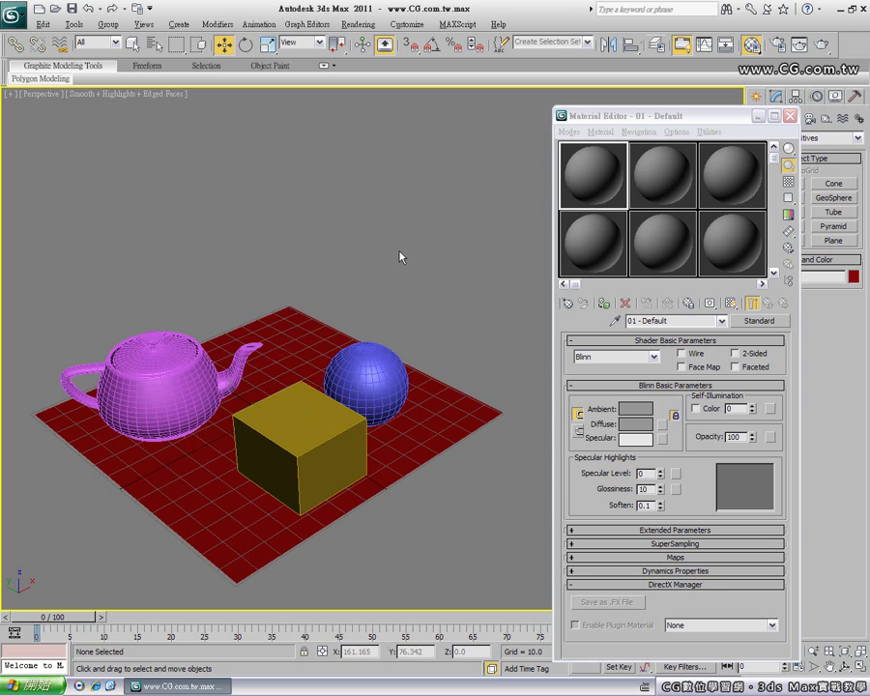
{"action": "right_click", "coordinate": [597, 174]}
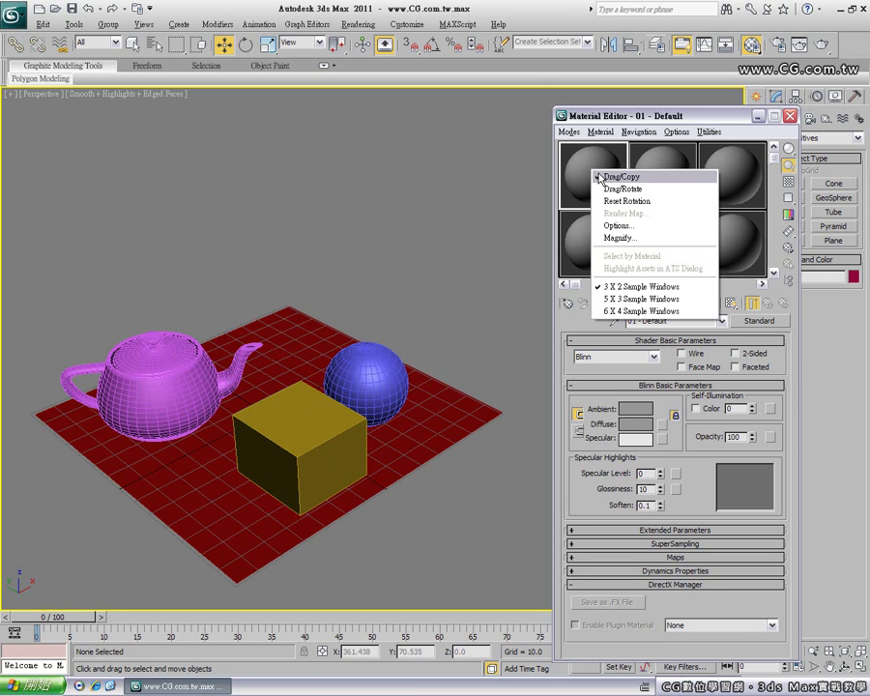
{"action": "left_click", "coordinate": [629, 301]}
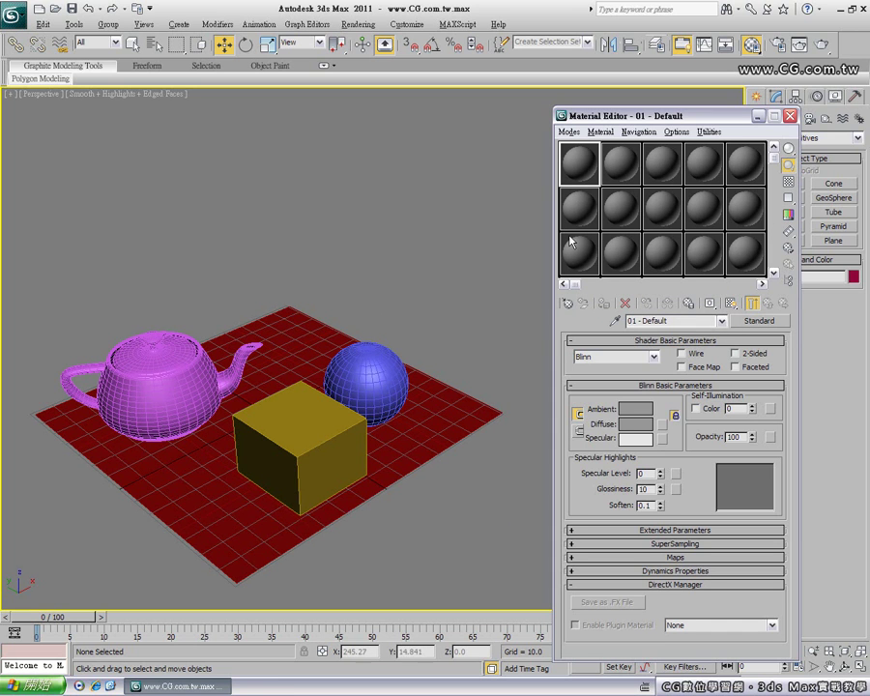
{"action": "right_click", "coordinate": [580, 168]}
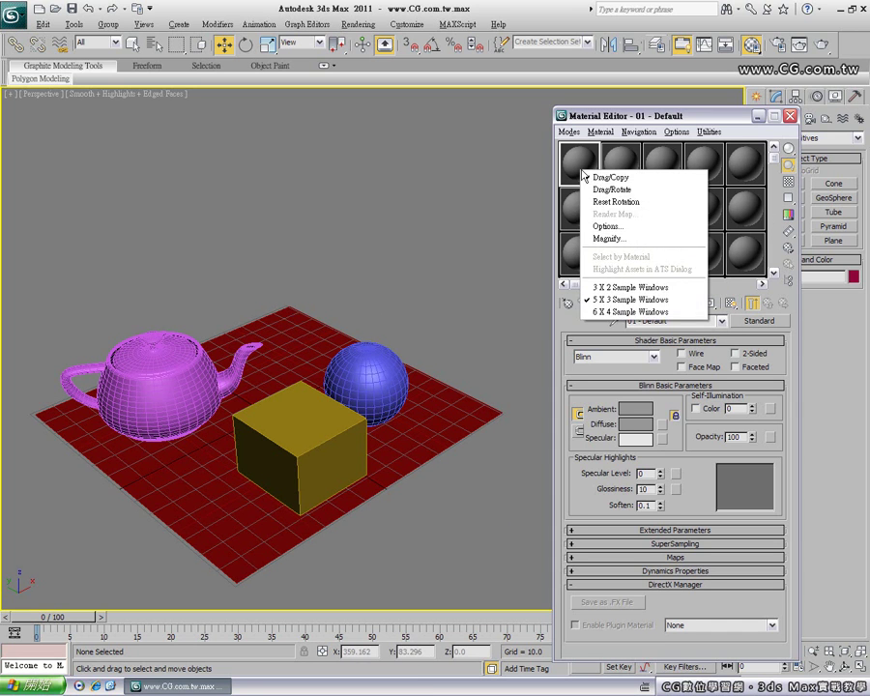
{"action": "left_click", "coordinate": [610, 312]}
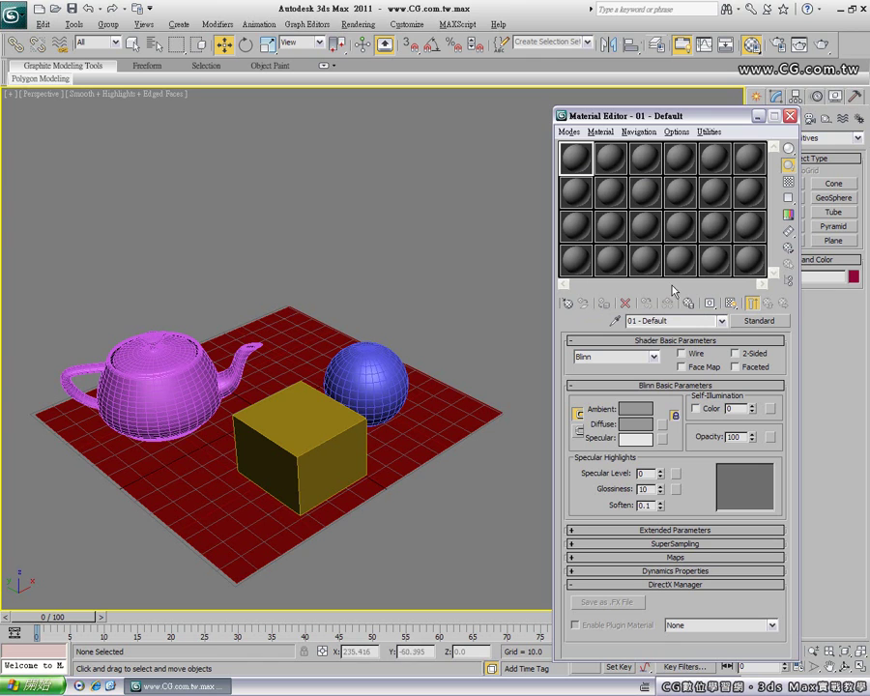
{"action": "right_click", "coordinate": [579, 161]}
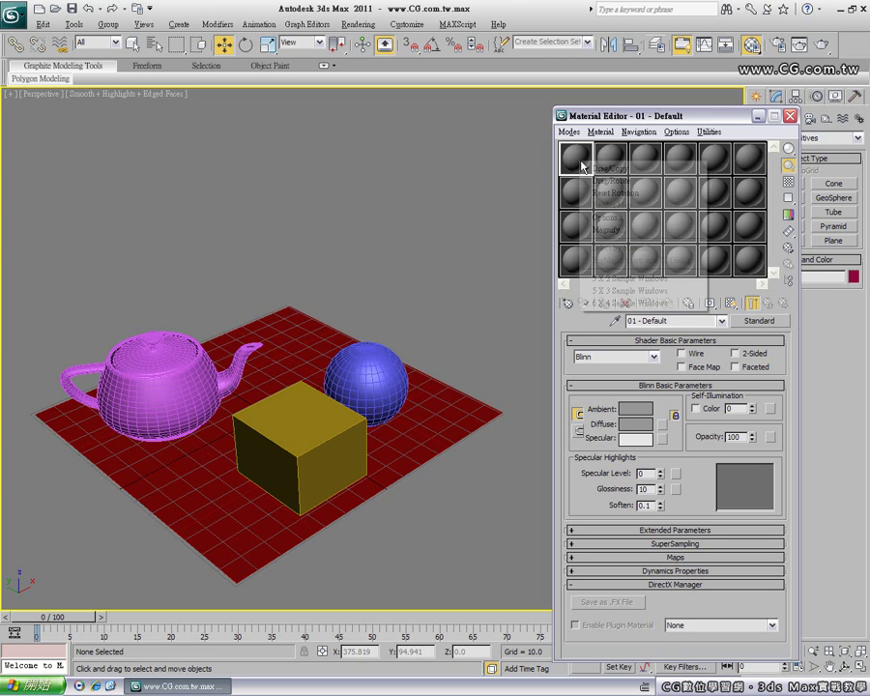
{"action": "left_click", "coordinate": [605, 277]}
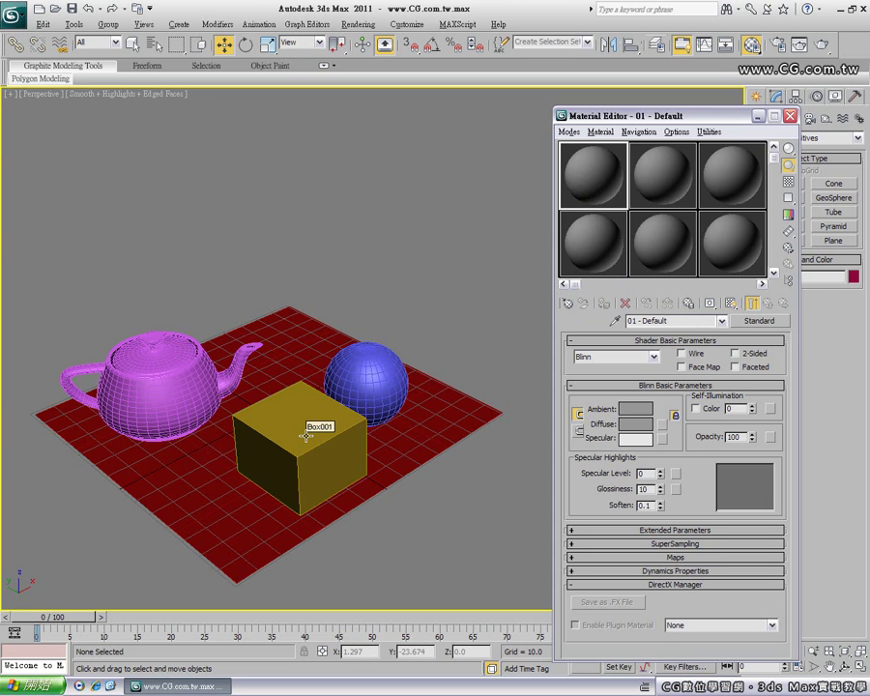
Drag the first material onto the box, select the sphere and activate 02 - Default
{"action": "mouse_move", "coordinate": [580, 177]}
{"action": "left_mouse_down"}
{"action": "mouse_move", "coordinate": [506, 202]}
{"action": "mouse_move", "coordinate": [320, 440]}
{"action": "left_mouse_up"}
{"action": "left_click_drag", "start_coordinate": [310, 425], "coordinate": [310, 419]}
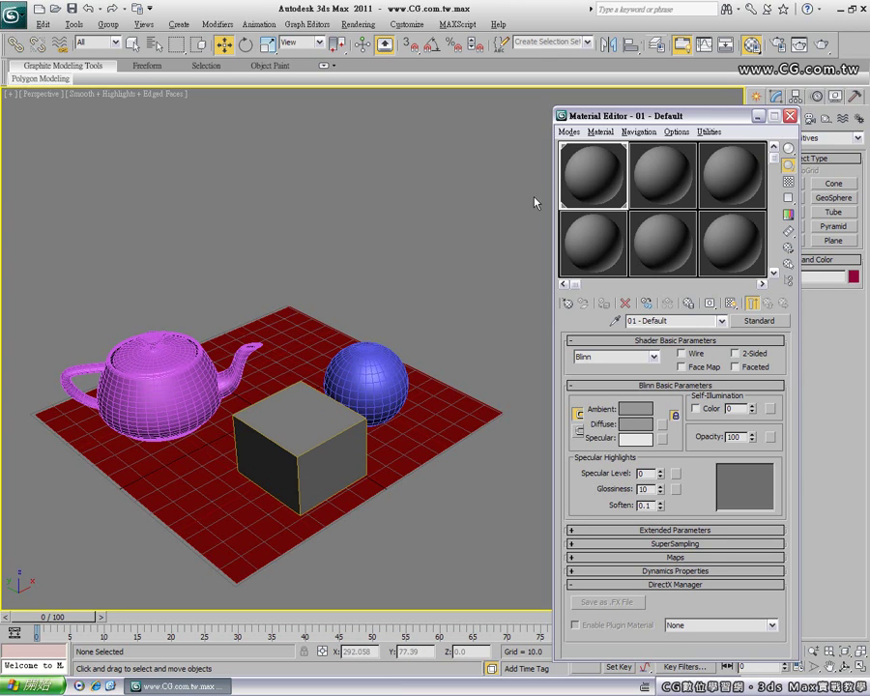
{"action": "left_click", "coordinate": [395, 376]}
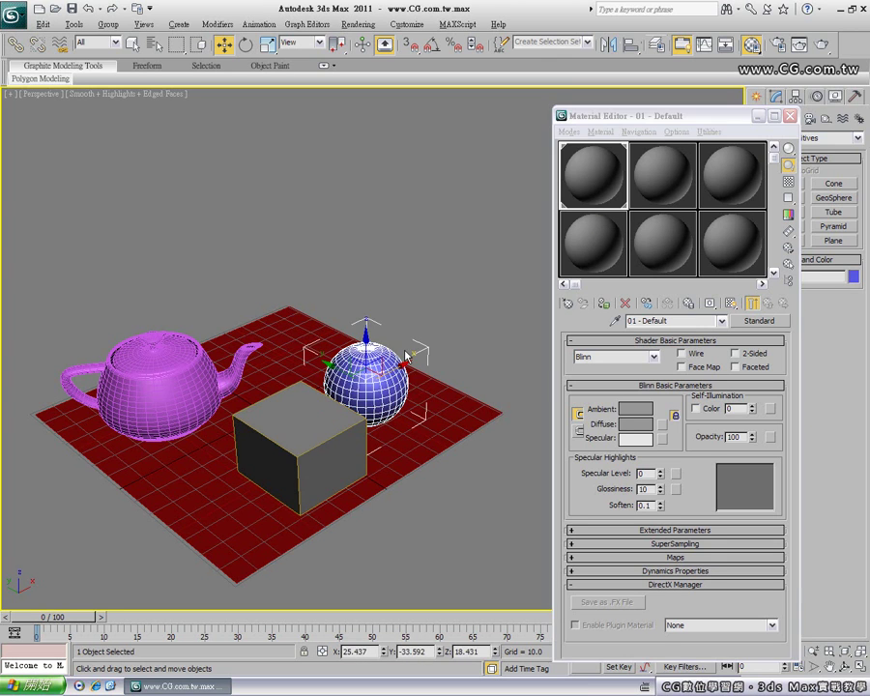
{"action": "left_click", "coordinate": [650, 177]}
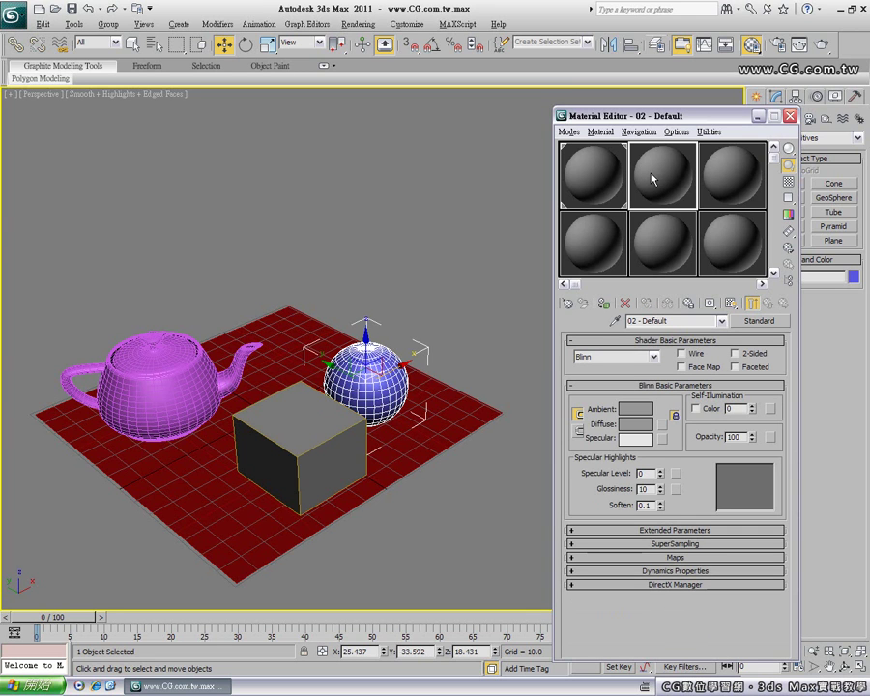
{"action": "left_click_drag", "start_coordinate": [669, 180], "coordinate": [390, 366]}
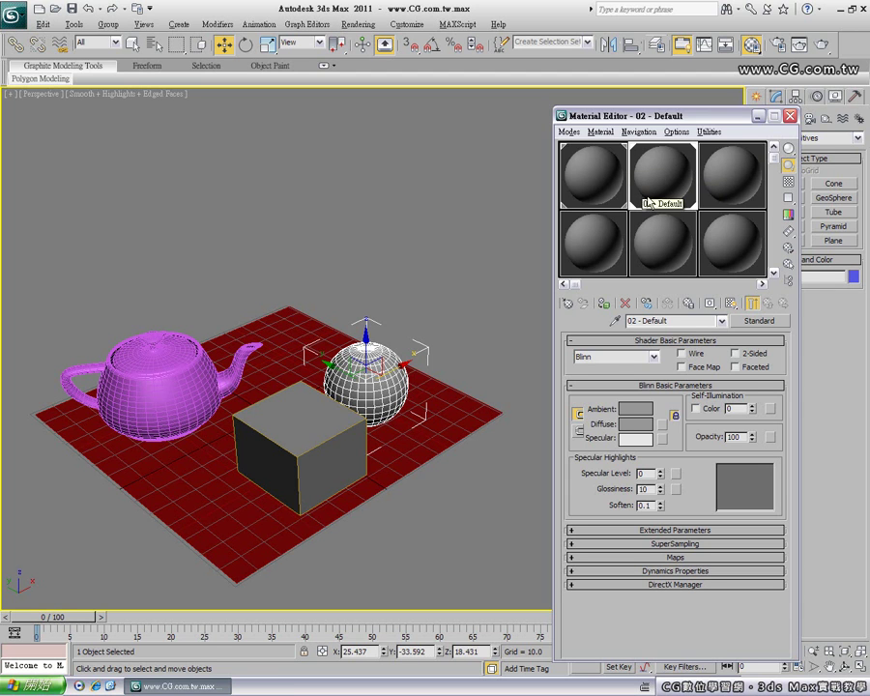
{"action": "left_click", "coordinate": [185, 333], "text": "ctrl"}
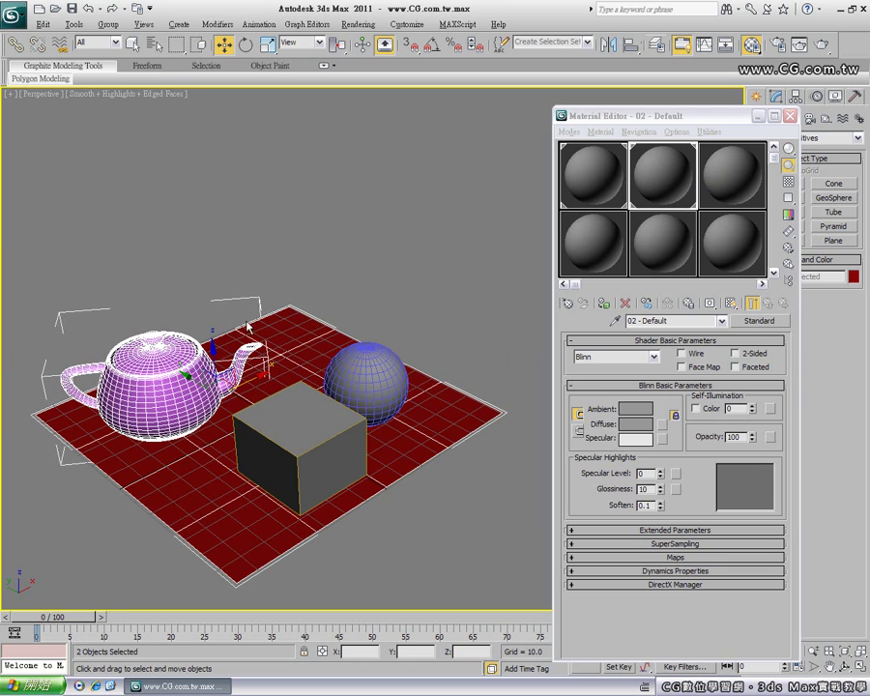
Activate 03 - Default, assign it to the teapot and plane, then undo and deselect
{"action": "left_click", "coordinate": [737, 183]}
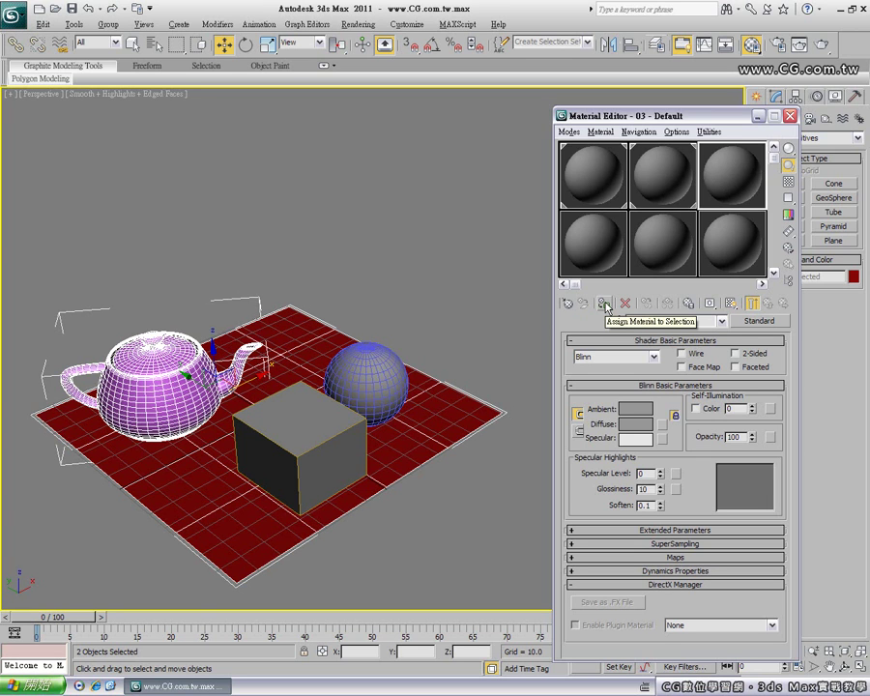
{"action": "left_click", "coordinate": [606, 305]}
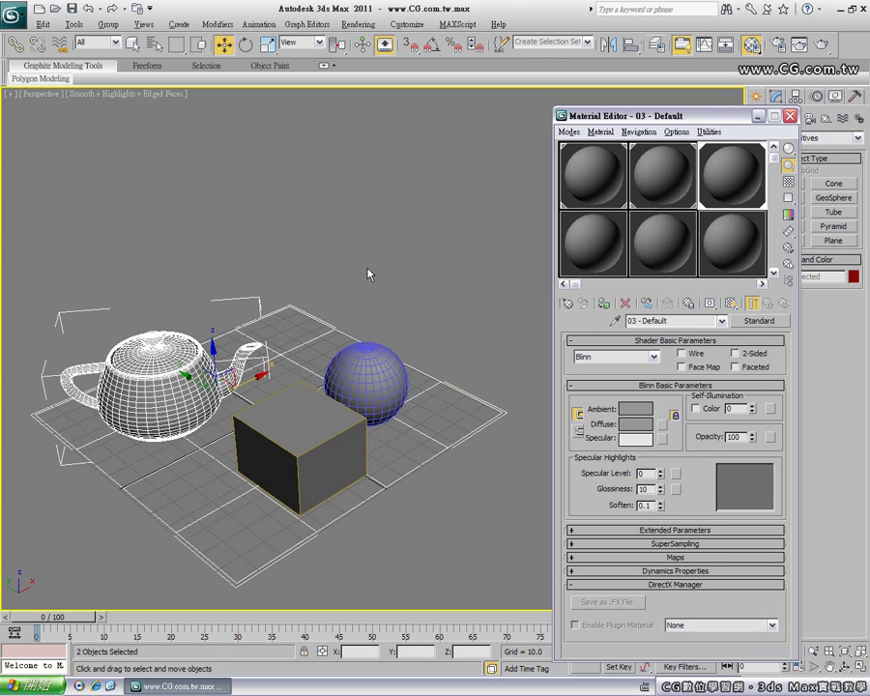
{"action": "left_click", "coordinate": [87, 13]}
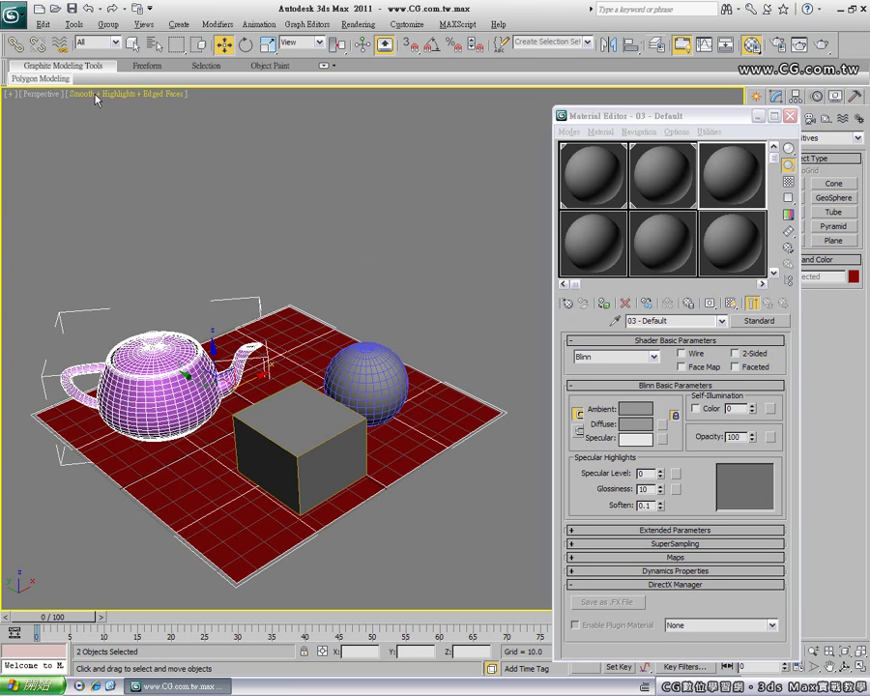
{"action": "left_click", "coordinate": [256, 211]}
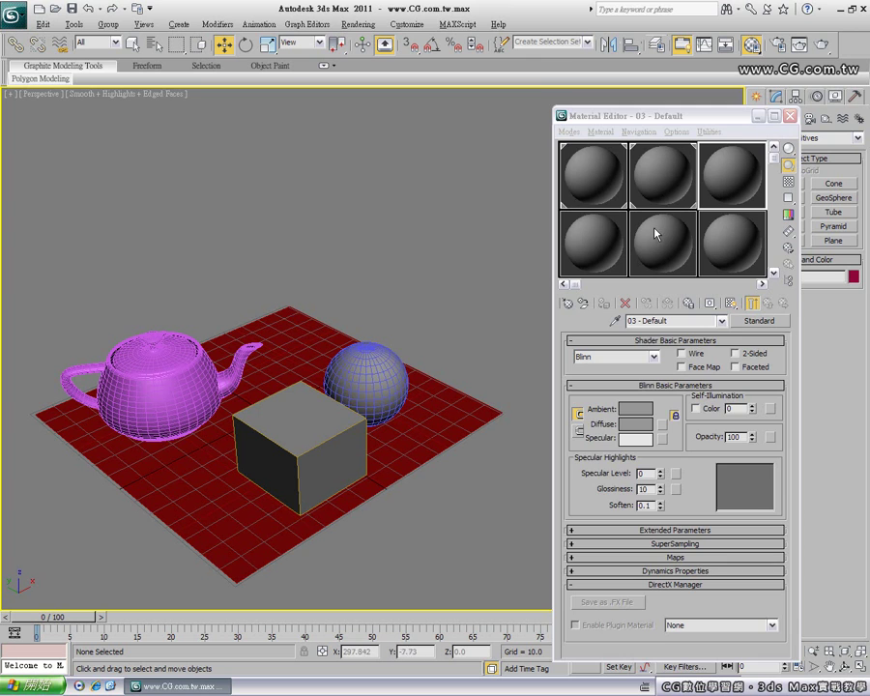
Activate the bottom-right sample slot, select the blue sphere, then return to 03 - Default
{"action": "left_click", "coordinate": [727, 241]}
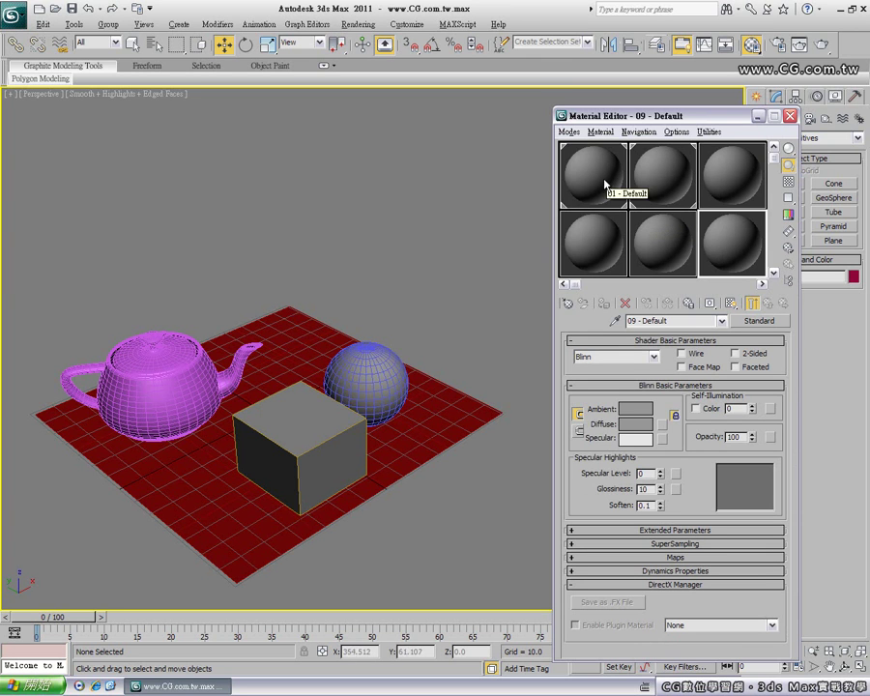
{"action": "left_click_drag", "start_coordinate": [643, 181], "coordinate": [325, 406]}
{"action": "left_click_drag", "start_coordinate": [567, 179], "coordinate": [617, 155]}
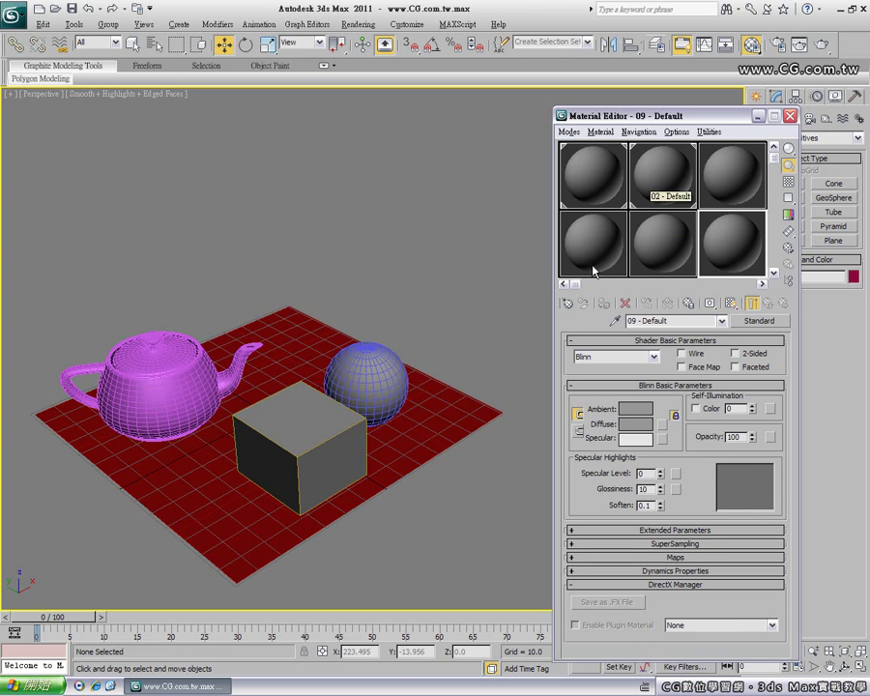
{"action": "left_click", "coordinate": [376, 381]}
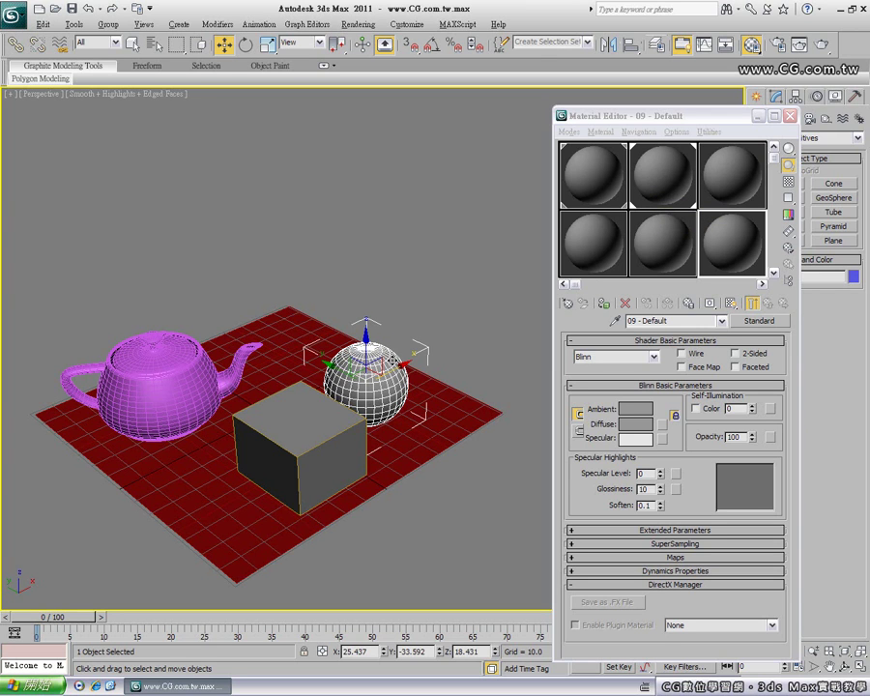
{"action": "left_click", "coordinate": [439, 313]}
{"action": "left_click", "coordinate": [381, 377]}
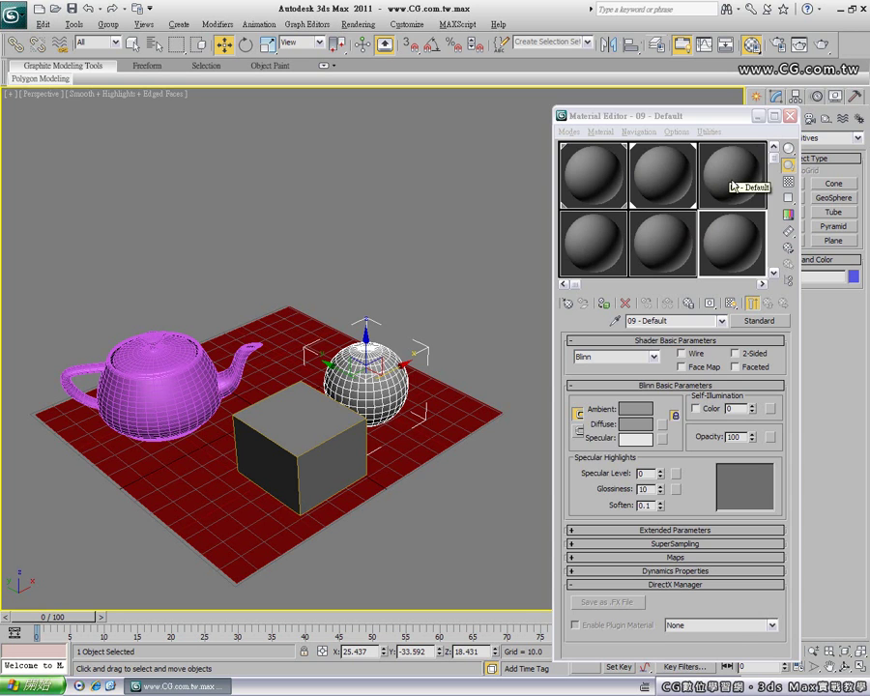
{"action": "left_click", "coordinate": [733, 182]}
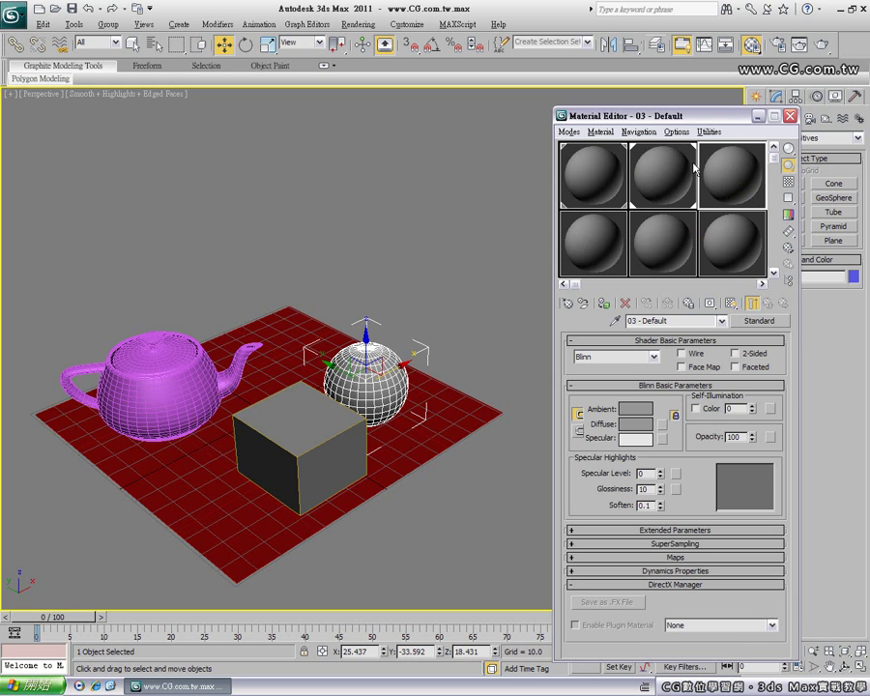
Clear the selection and make 01 - Default the active material
{"action": "left_click", "coordinate": [523, 247]}
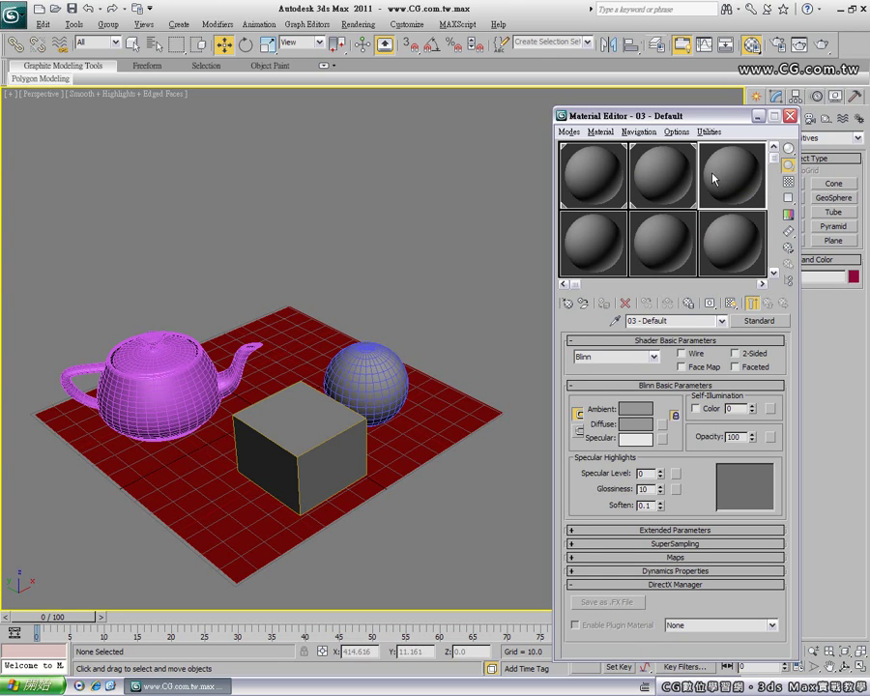
{"action": "left_click_drag", "start_coordinate": [718, 191], "coordinate": [180, 360]}
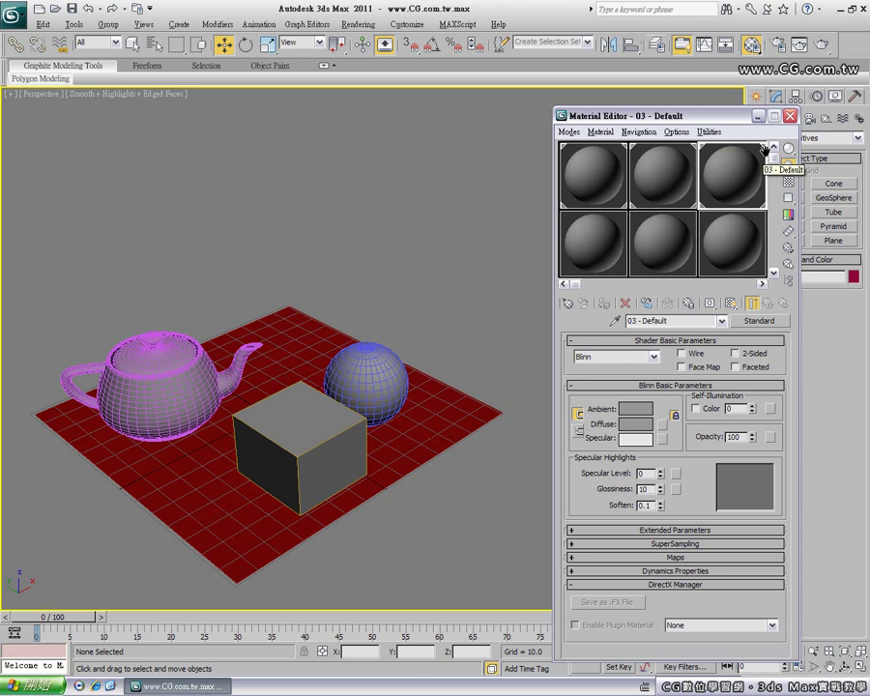
{"action": "left_click", "coordinate": [599, 192]}
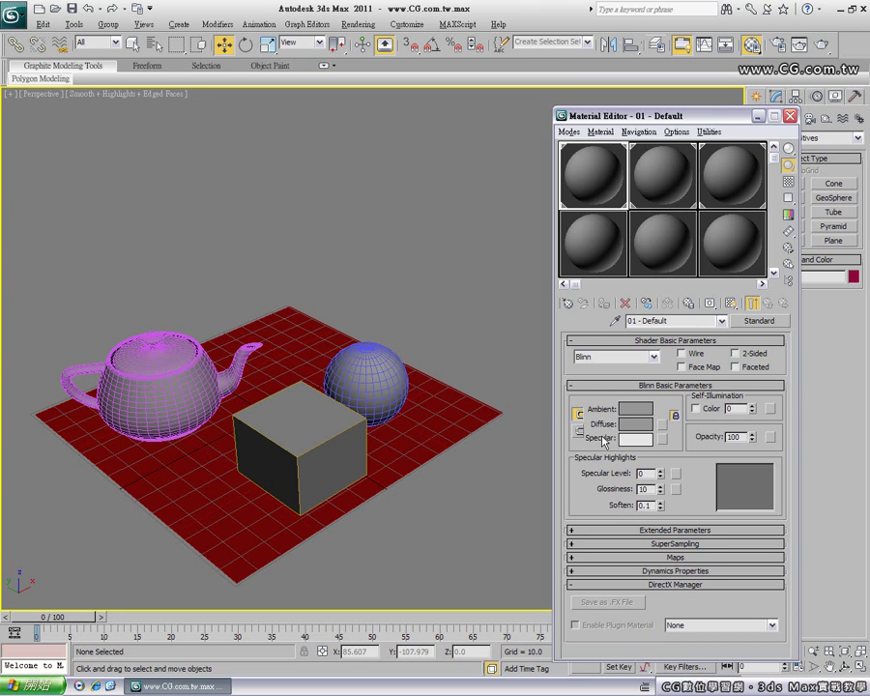
Move the box left on the red plane and lock Ambient to Diffuse
{"action": "left_click", "coordinate": [301, 441]}
{"action": "left_click_drag", "start_coordinate": [328, 460], "coordinate": [279, 477]}
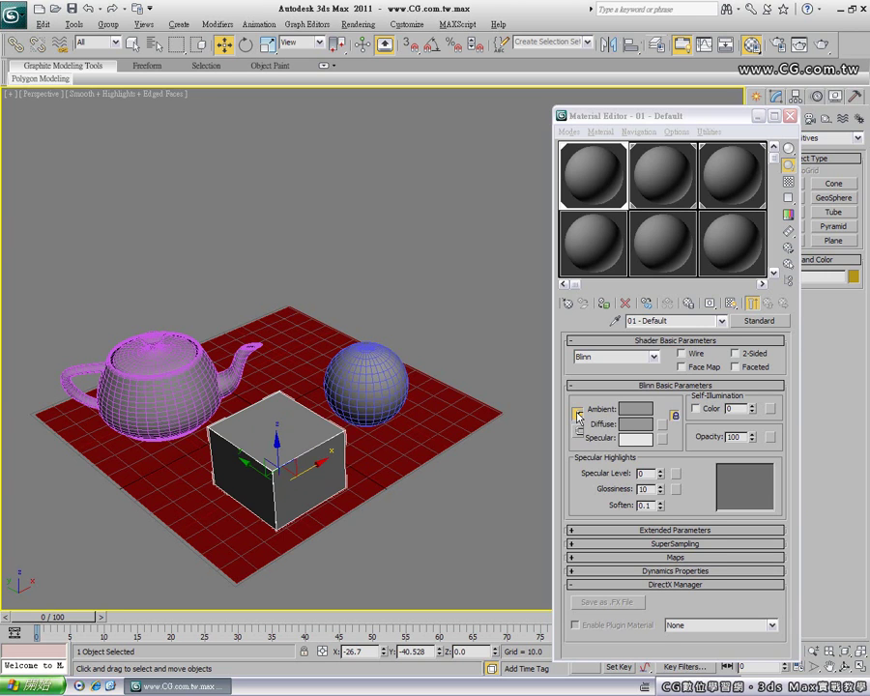
{"action": "left_click", "coordinate": [578, 416]}
Set material 01 - Default's diffuse colour to gold (Red 194, Green 179, Blue 95)
{"action": "left_click", "coordinate": [636, 425]}
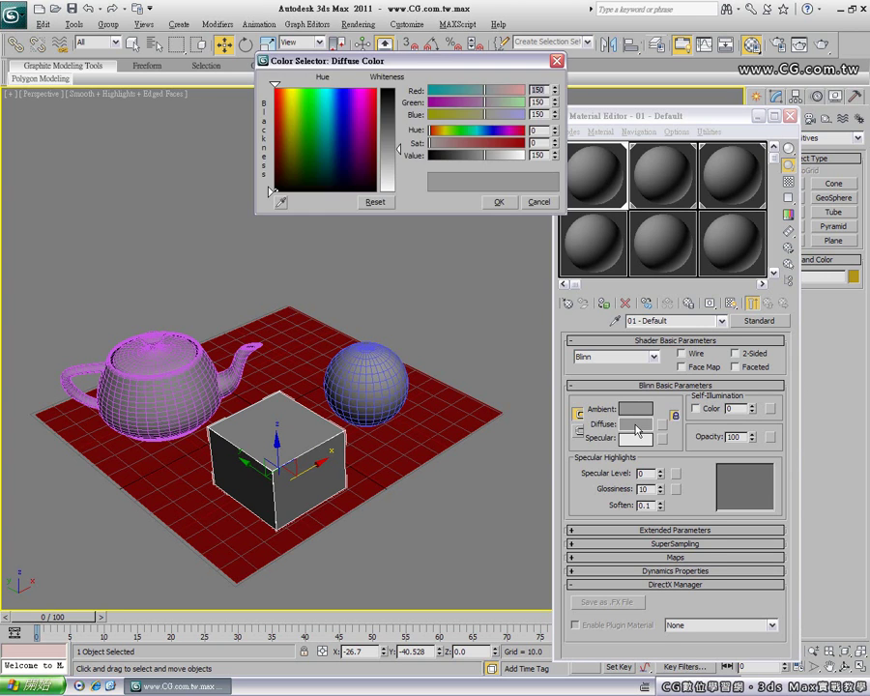
{"action": "left_click_drag", "start_coordinate": [397, 147], "coordinate": [397, 179]}
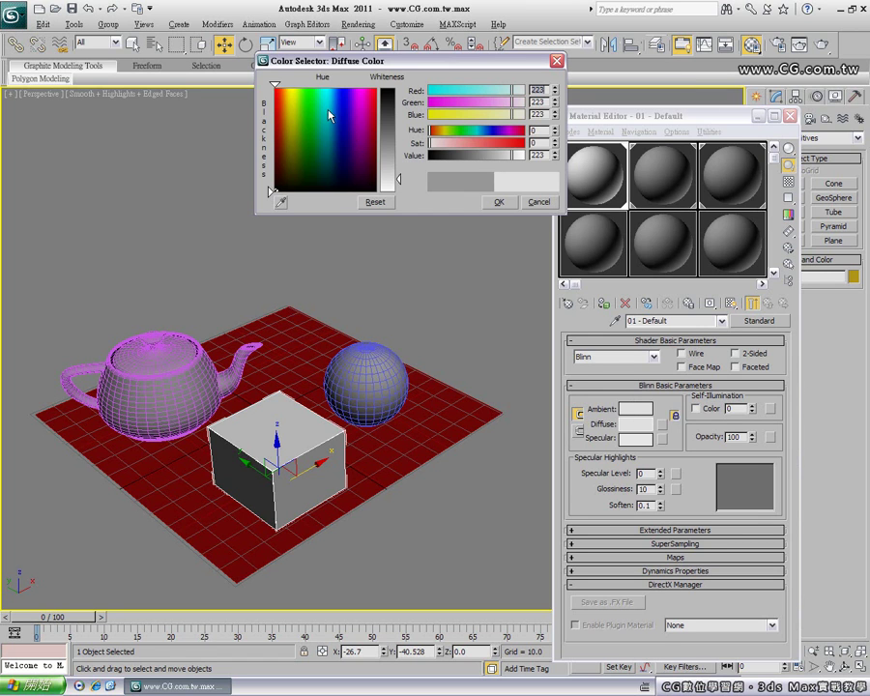
{"action": "mouse_move", "coordinate": [309, 110]}
{"action": "left_mouse_down"}
{"action": "mouse_move", "coordinate": [312, 124]}
{"action": "mouse_move", "coordinate": [306, 100]}
{"action": "left_mouse_up"}
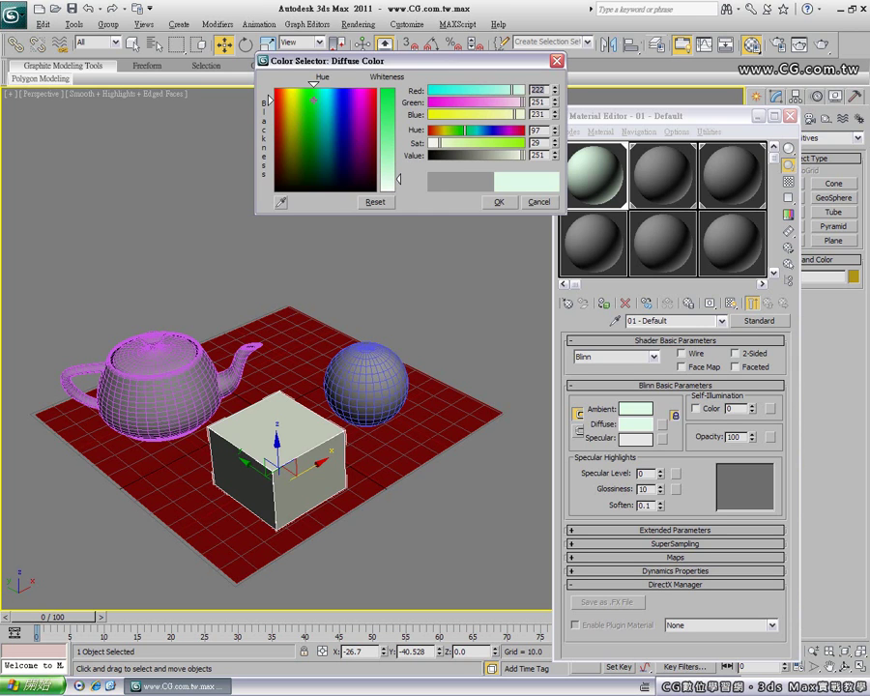
{"action": "left_click", "coordinate": [388, 122]}
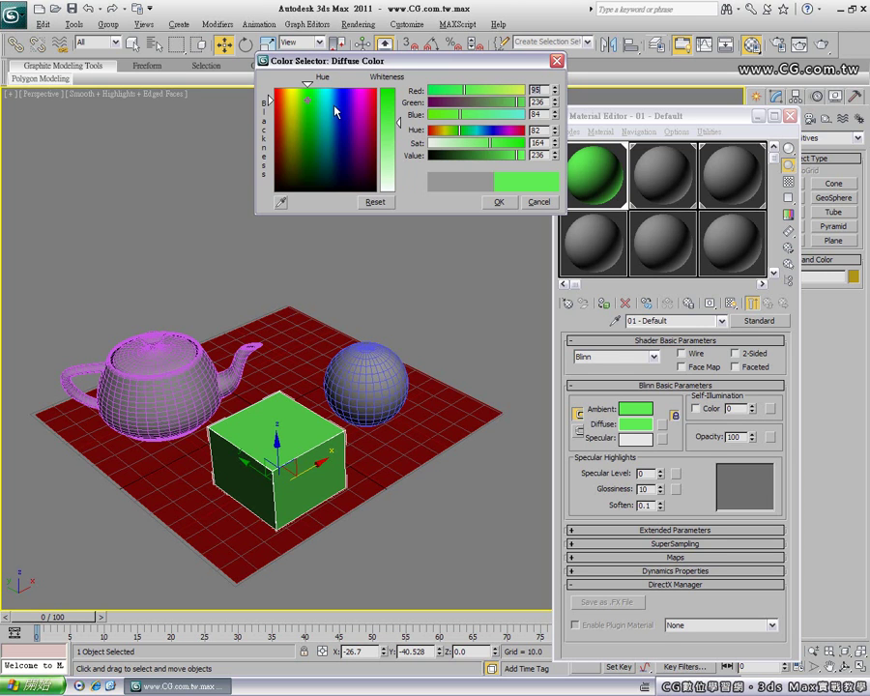
{"action": "left_click", "coordinate": [296, 109]}
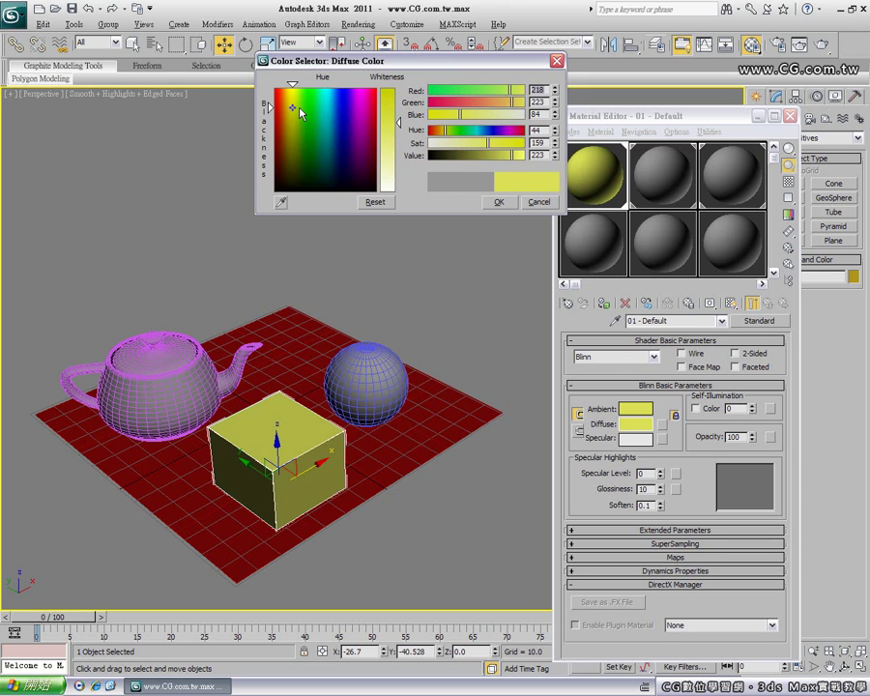
{"action": "left_click_drag", "start_coordinate": [295, 112], "coordinate": [291, 123]}
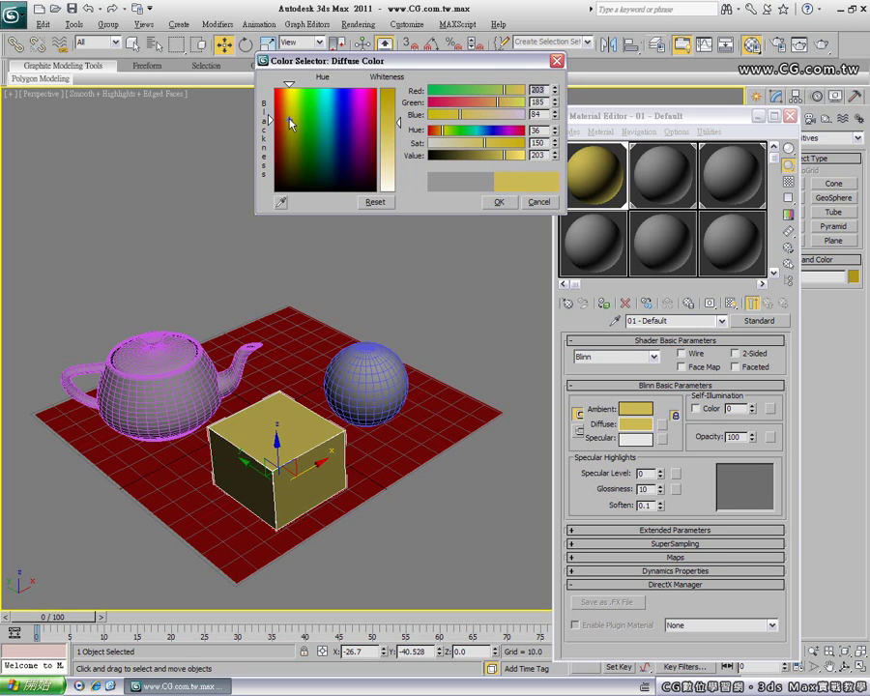
{"action": "left_click_drag", "start_coordinate": [291, 123], "coordinate": [290, 126]}
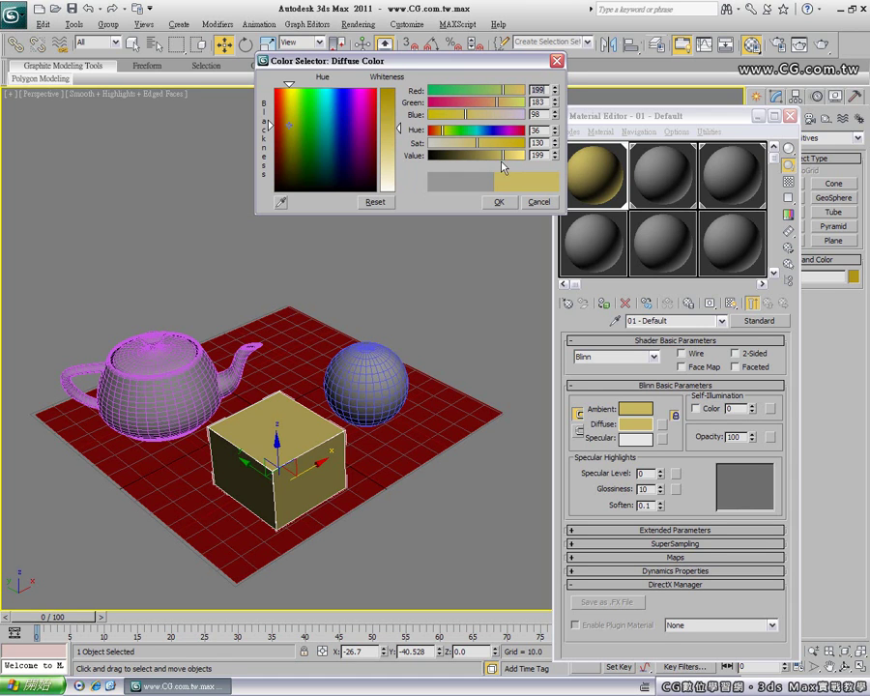
{"action": "left_click_drag", "start_coordinate": [508, 156], "coordinate": [501, 157]}
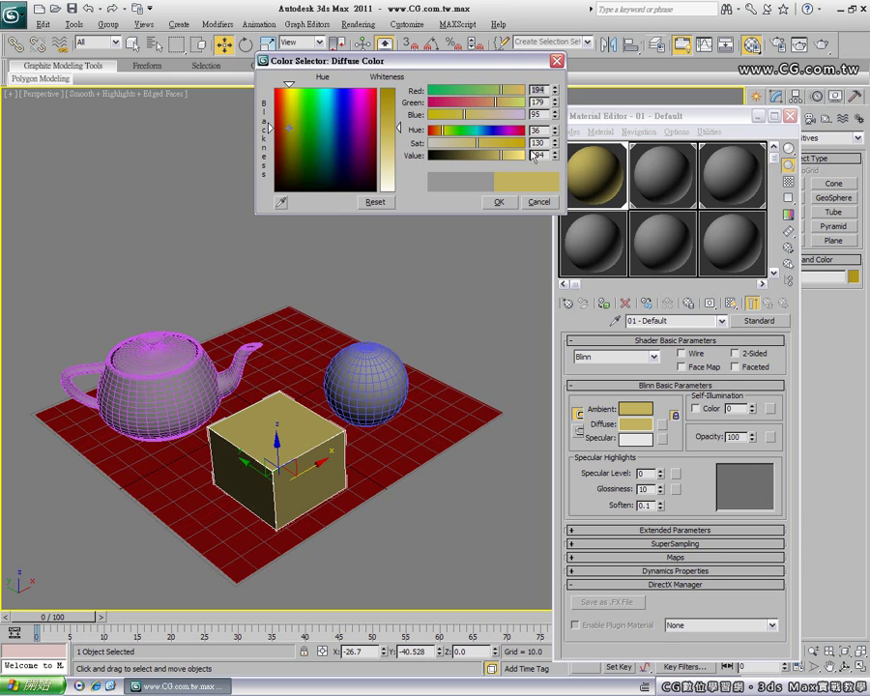
{"action": "left_click", "coordinate": [498, 202]}
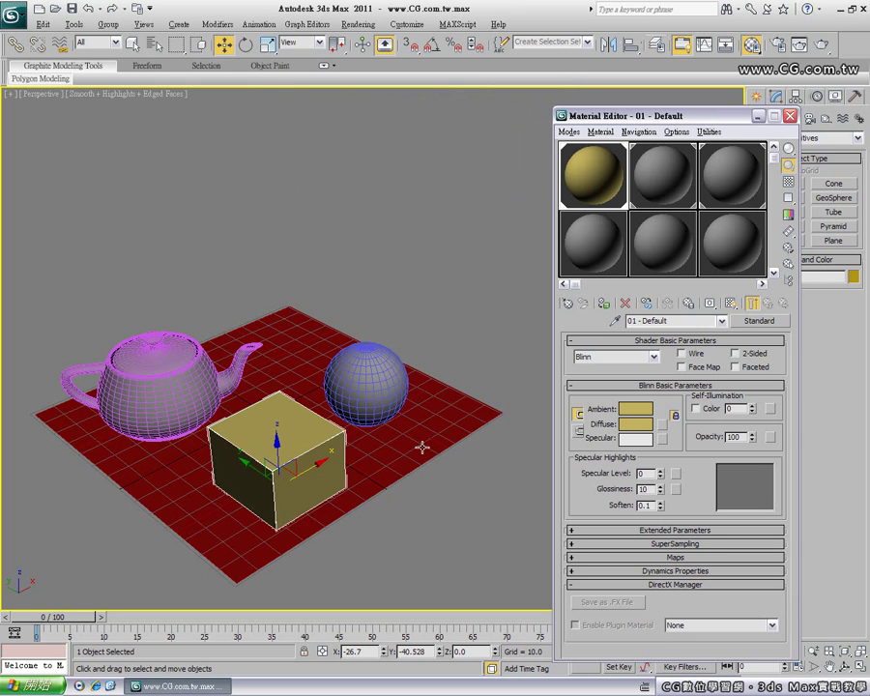
Give material 02 - Default a saturated light-blue diffuse colour (Red 111, Green 163, Blue 240)
{"action": "left_click", "coordinate": [676, 177]}
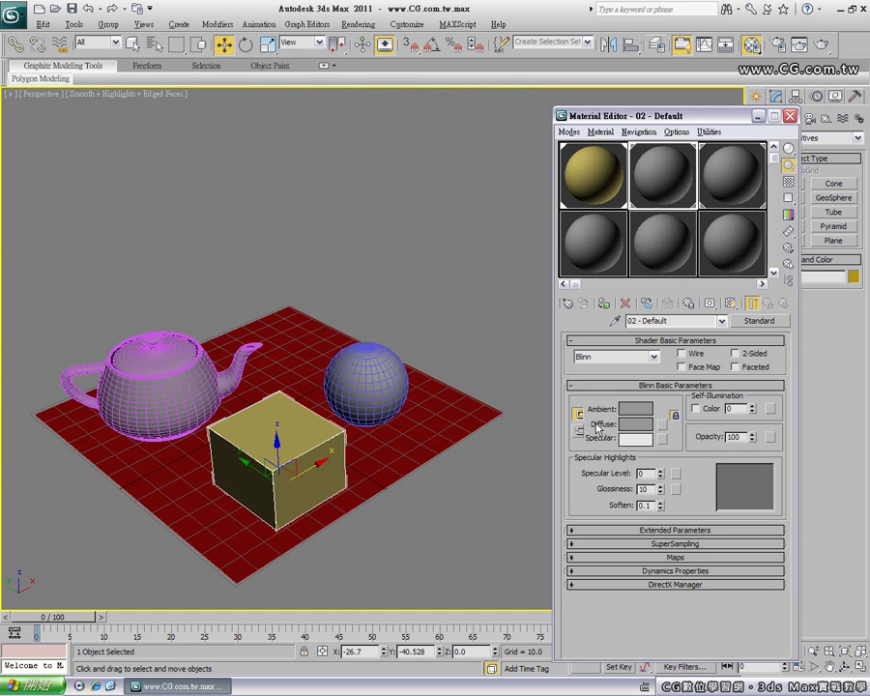
{"action": "left_click", "coordinate": [641, 430]}
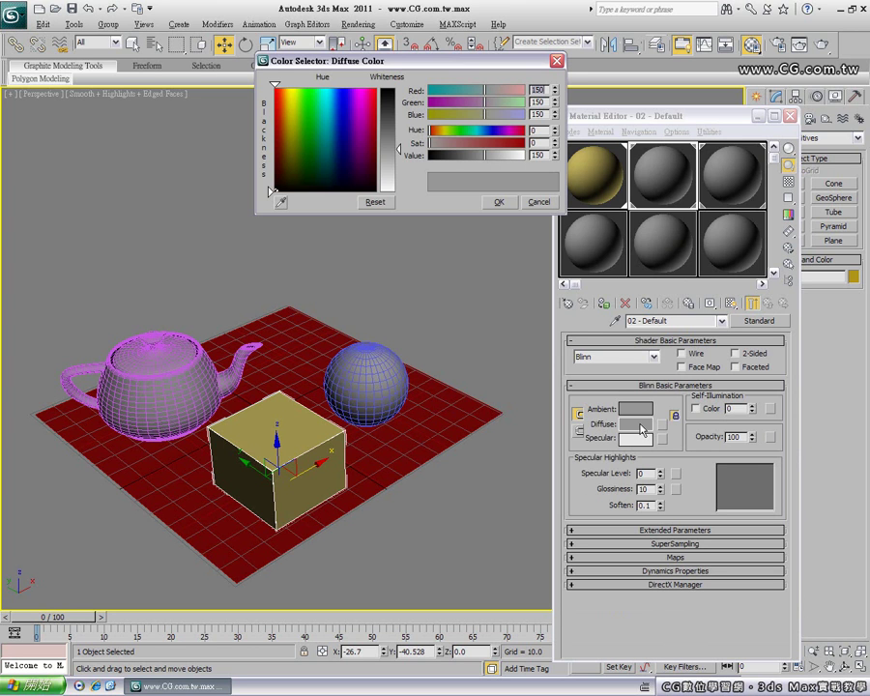
{"action": "left_click_drag", "start_coordinate": [365, 177], "coordinate": [336, 100]}
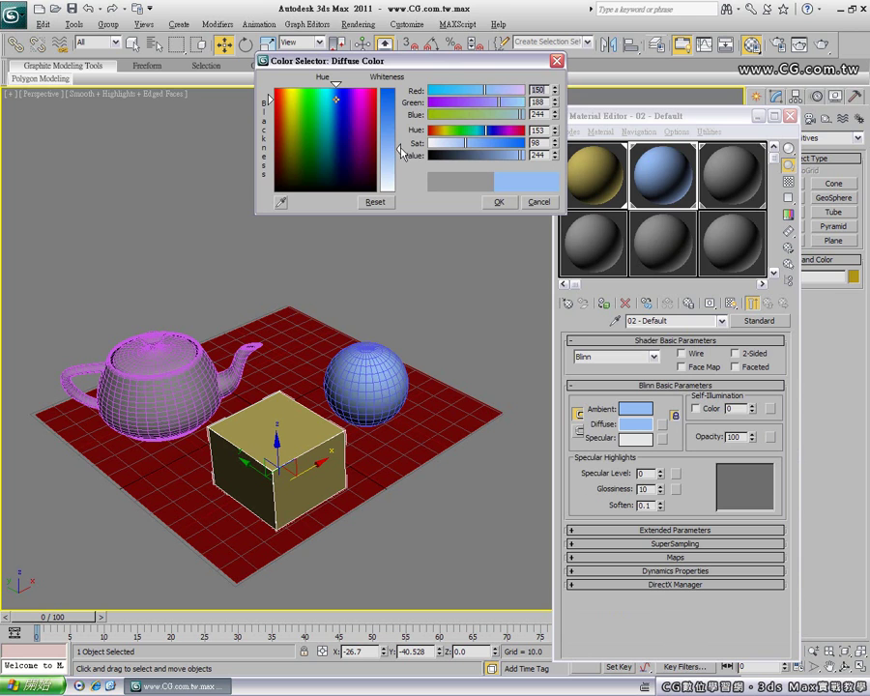
{"action": "left_click_drag", "start_coordinate": [397, 149], "coordinate": [397, 134]}
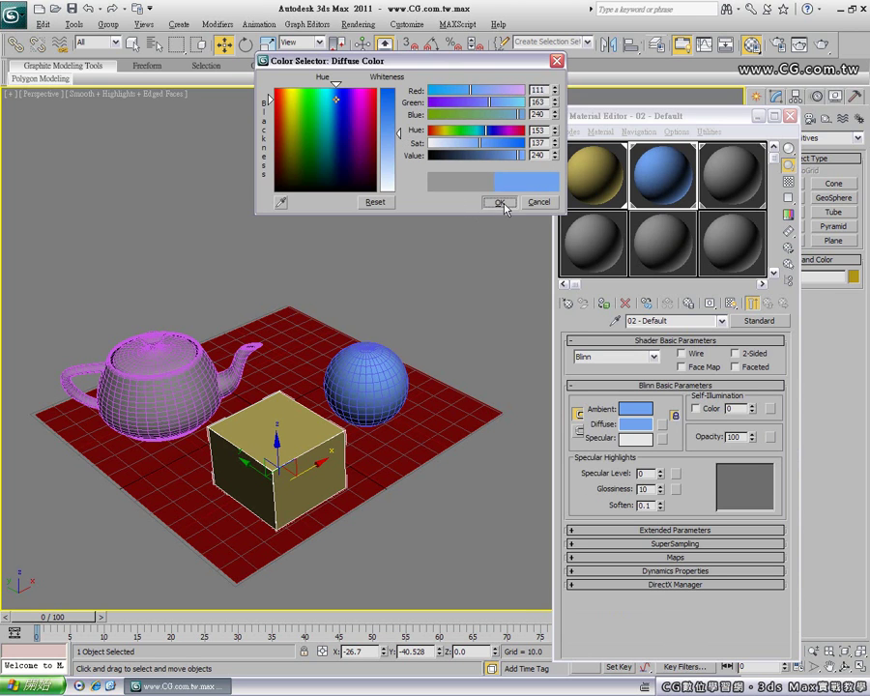
{"action": "left_click", "coordinate": [501, 202]}
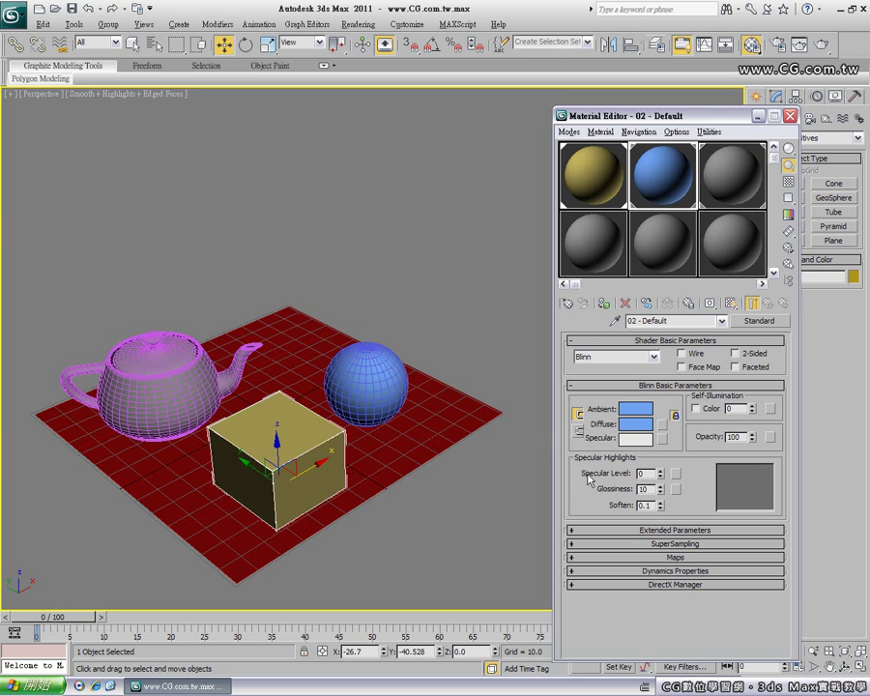
Set material 02 - Default's Specular Level to 42 and Glossiness to 31, with the sphere selected
{"action": "left_click_drag", "start_coordinate": [661, 474], "coordinate": [405, 409]}
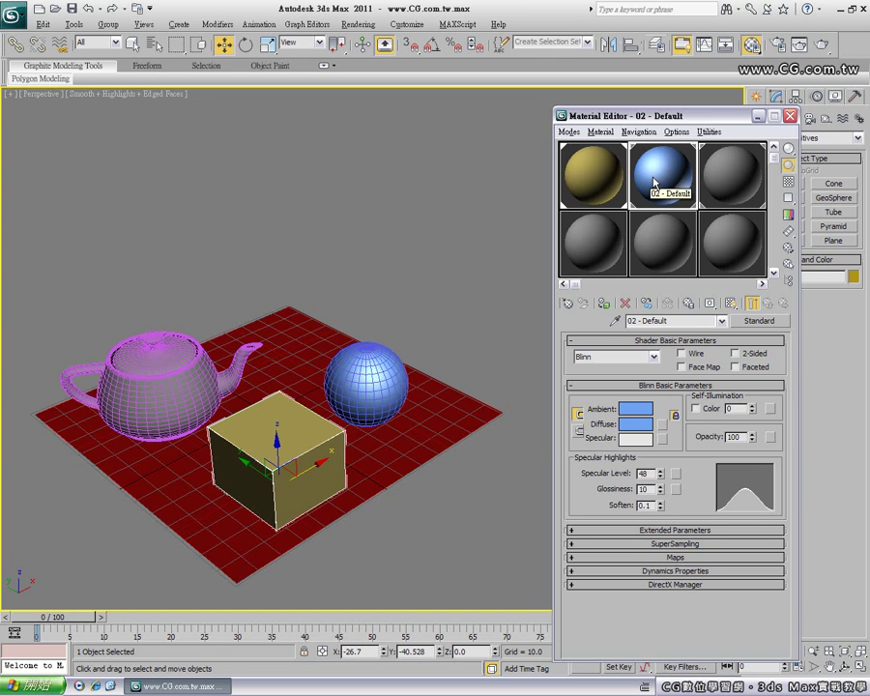
{"action": "left_click_drag", "start_coordinate": [661, 474], "coordinate": [661, 456]}
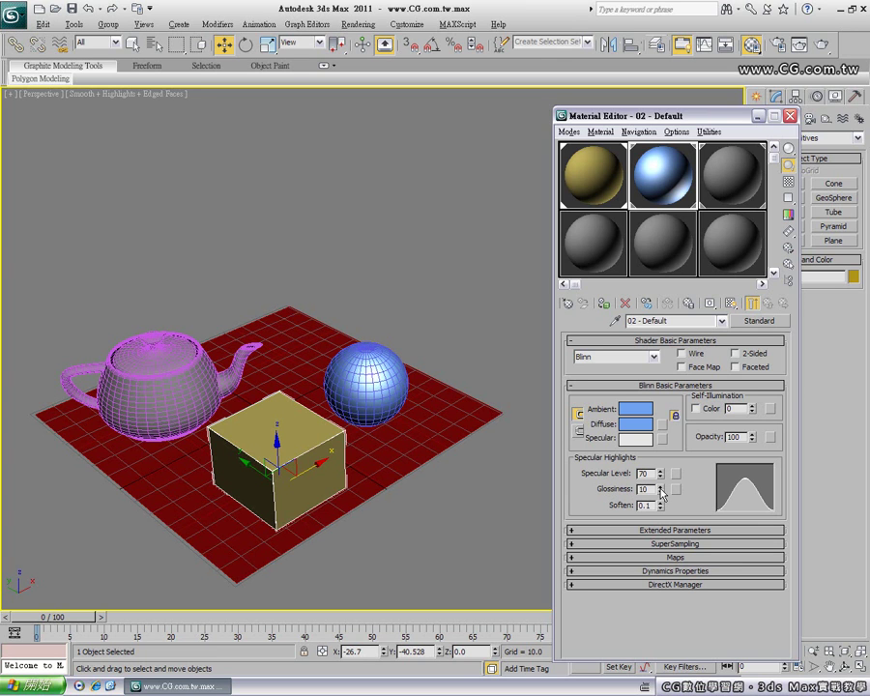
{"action": "left_click_drag", "start_coordinate": [661, 491], "coordinate": [663, 477]}
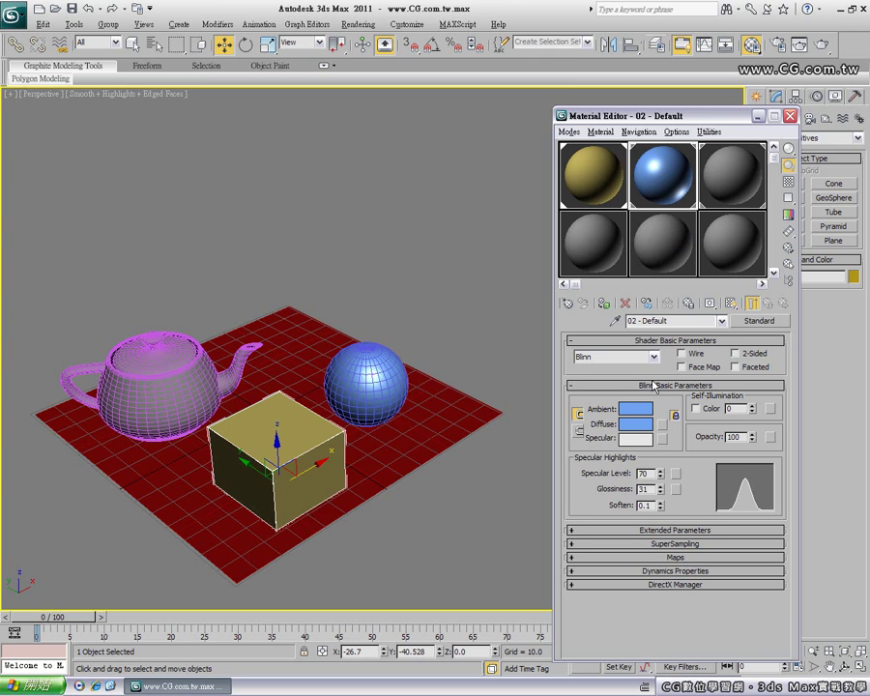
{"action": "left_click", "coordinate": [439, 331]}
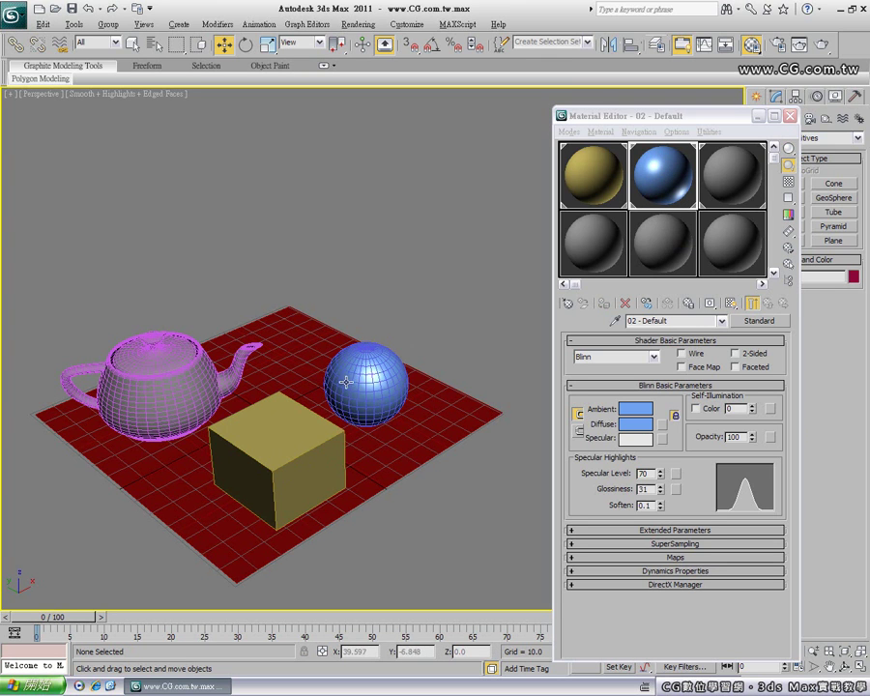
{"action": "left_click", "coordinate": [379, 389]}
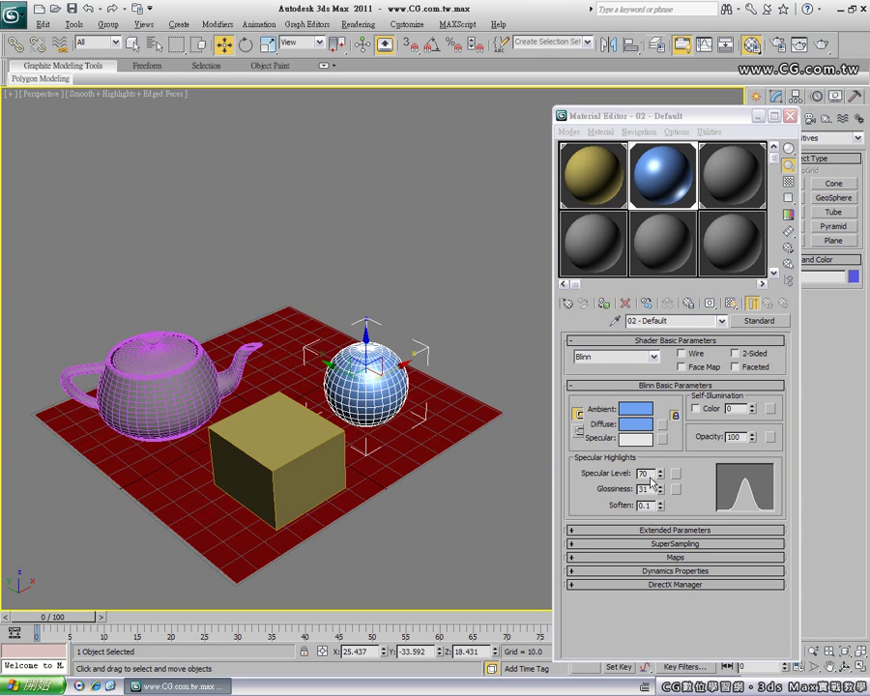
{"action": "left_click_drag", "start_coordinate": [660, 472], "coordinate": [661, 496]}
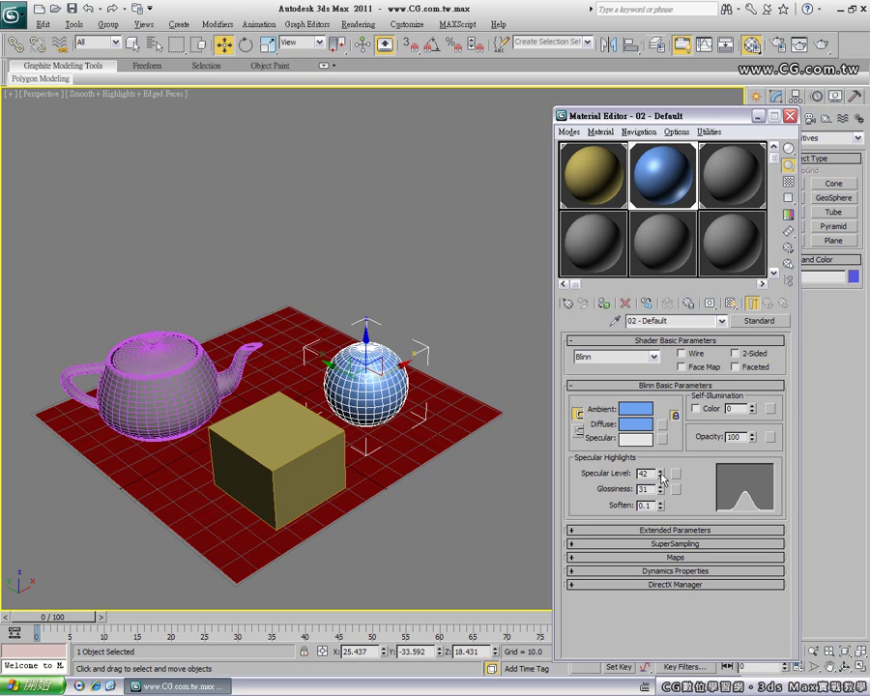
Render a preview of the gold box, blue sphere and teapot scene, then close the render window
{"action": "left_click", "coordinate": [823, 44]}
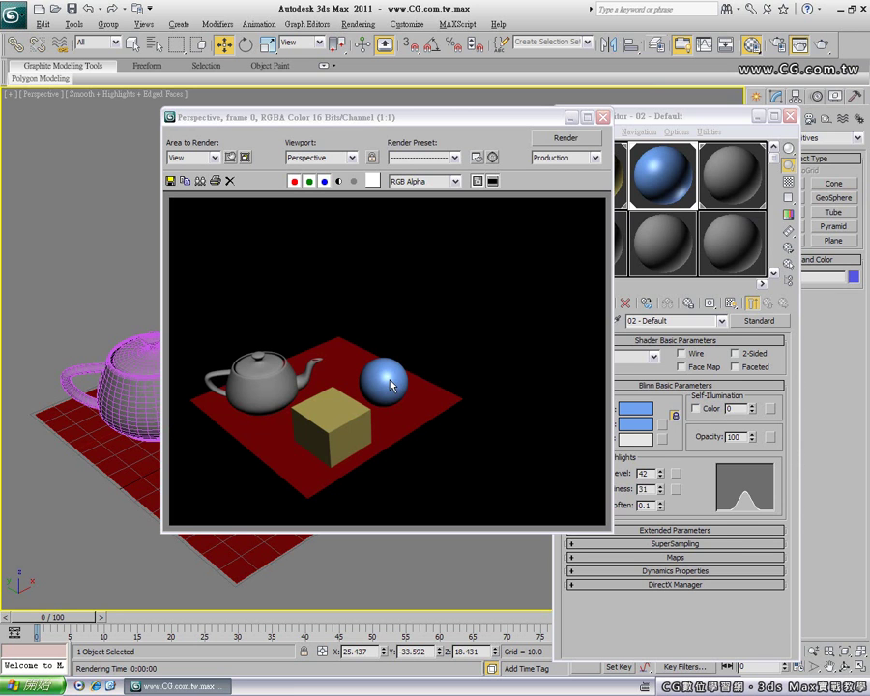
{"action": "left_click", "coordinate": [602, 116]}
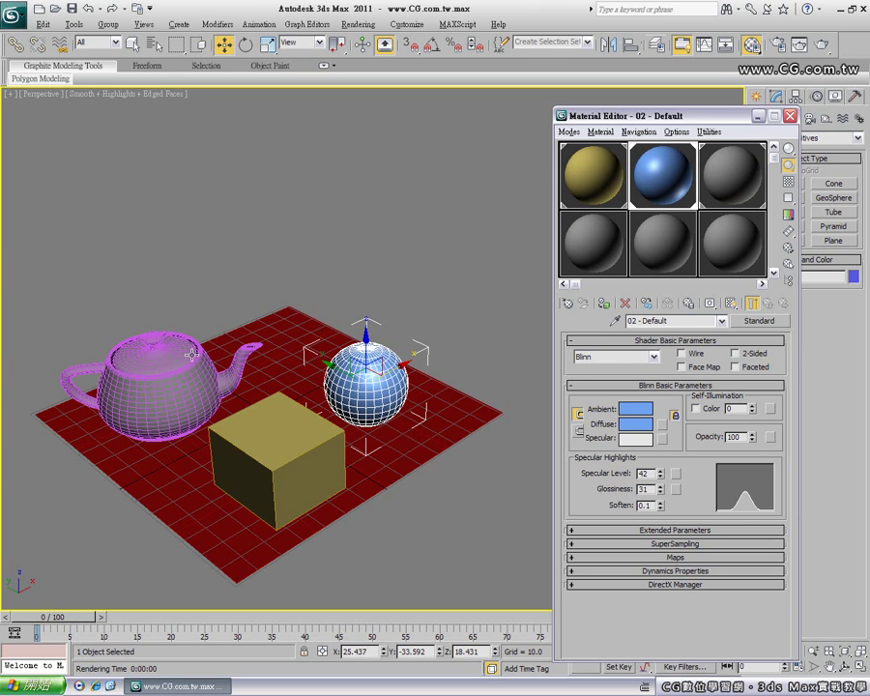
Give material 03 - Default a reddish-brown diffuse colour
{"action": "left_click", "coordinate": [708, 182]}
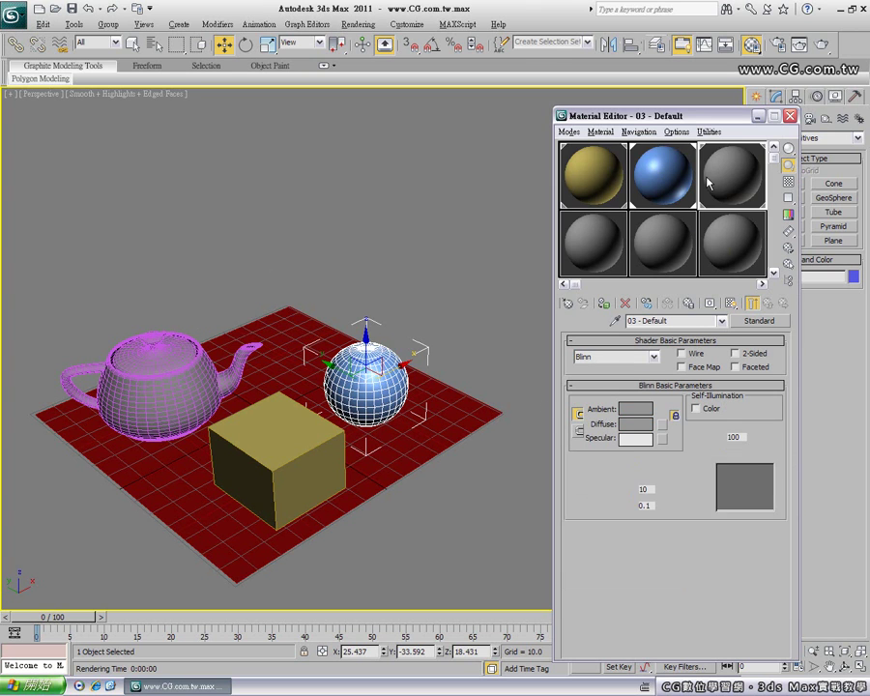
{"action": "left_click", "coordinate": [635, 423]}
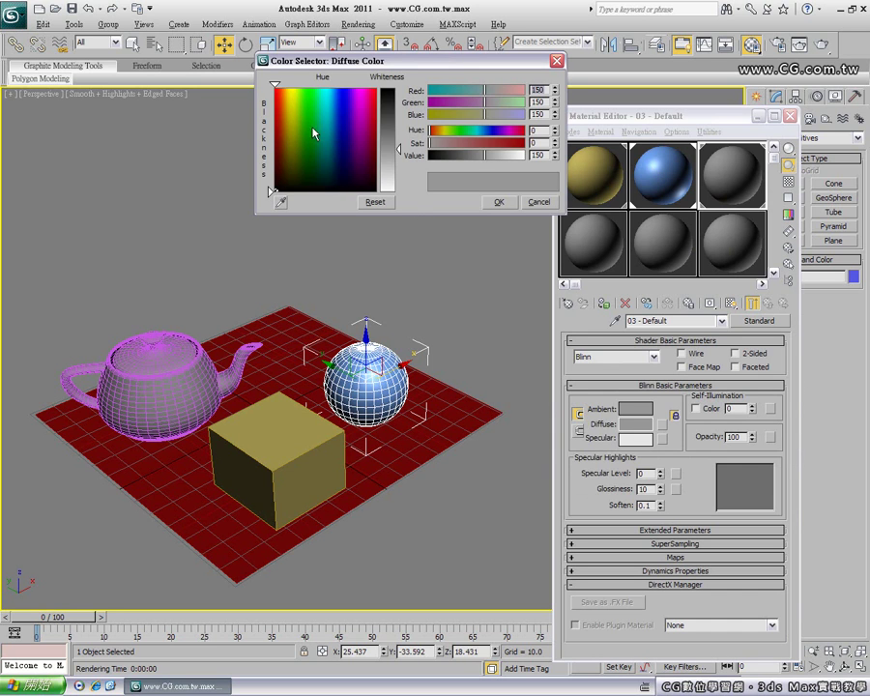
{"action": "left_click_drag", "start_coordinate": [314, 133], "coordinate": [276, 132]}
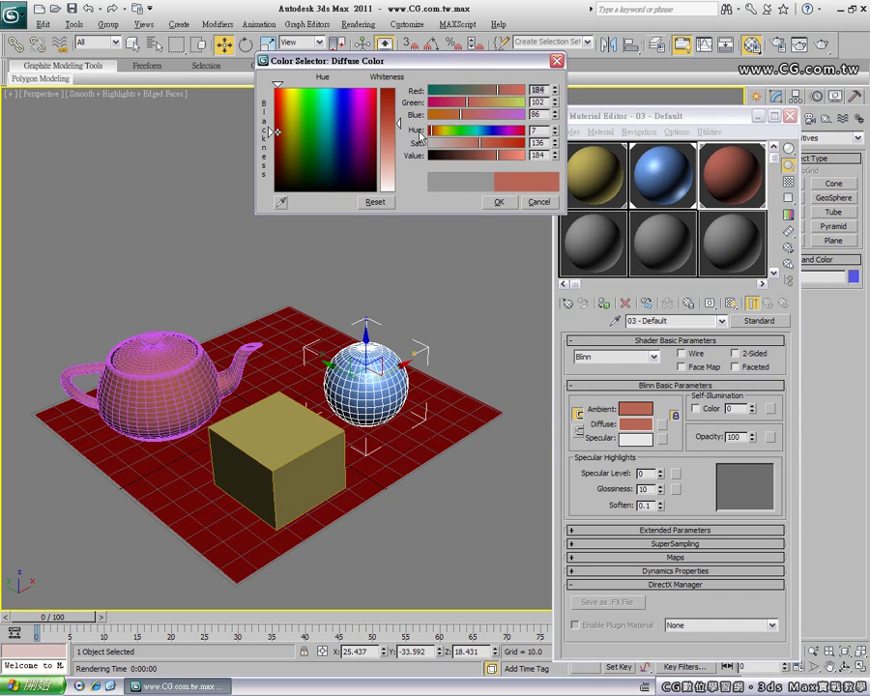
{"action": "left_click_drag", "start_coordinate": [399, 133], "coordinate": [403, 136]}
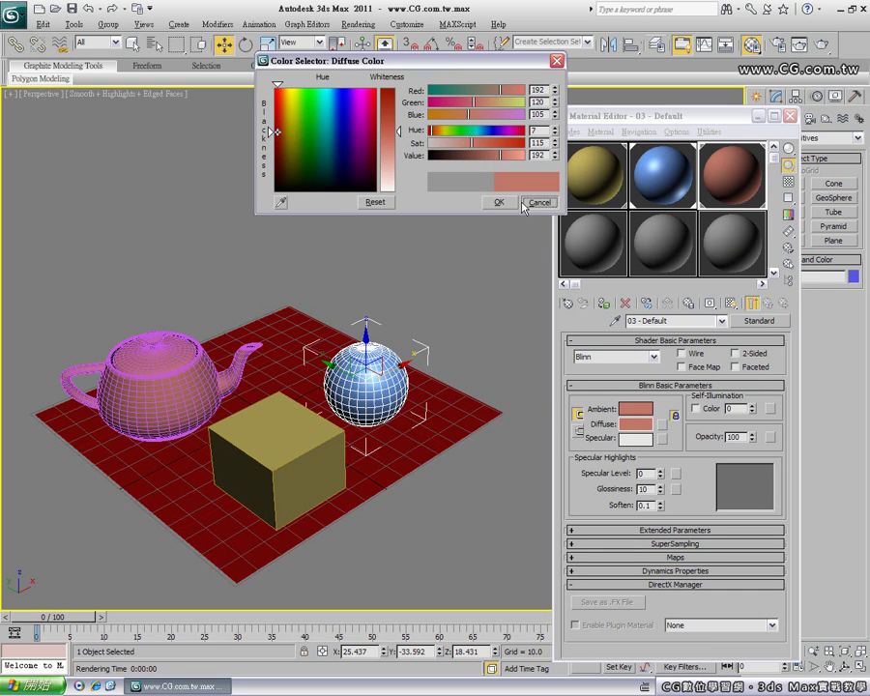
{"action": "left_click", "coordinate": [537, 202]}
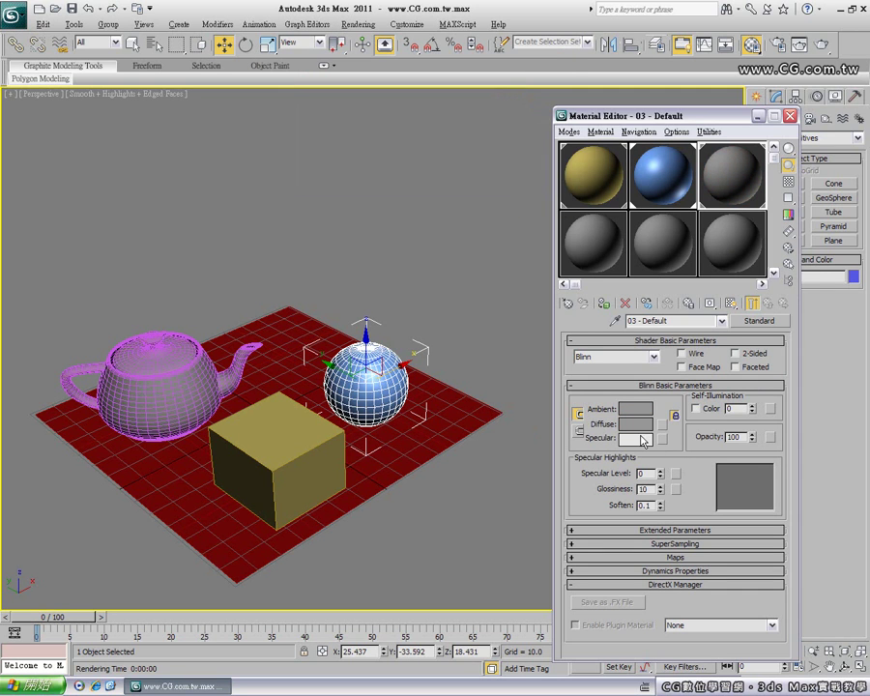
{"action": "left_click", "coordinate": [635, 423]}
{"action": "left_click_drag", "start_coordinate": [307, 128], "coordinate": [277, 131]}
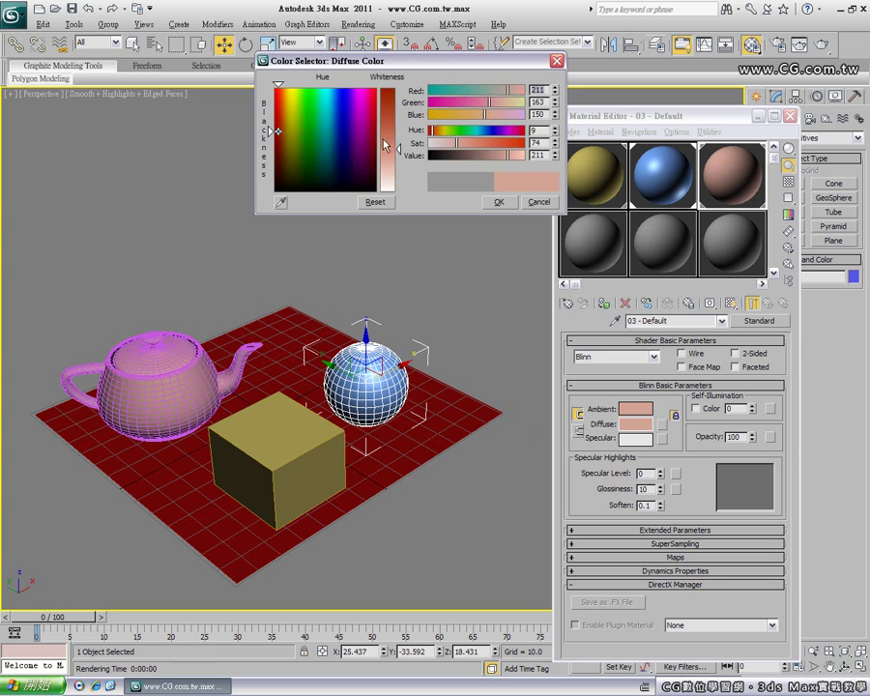
{"action": "left_click_drag", "start_coordinate": [500, 155], "coordinate": [493, 158]}
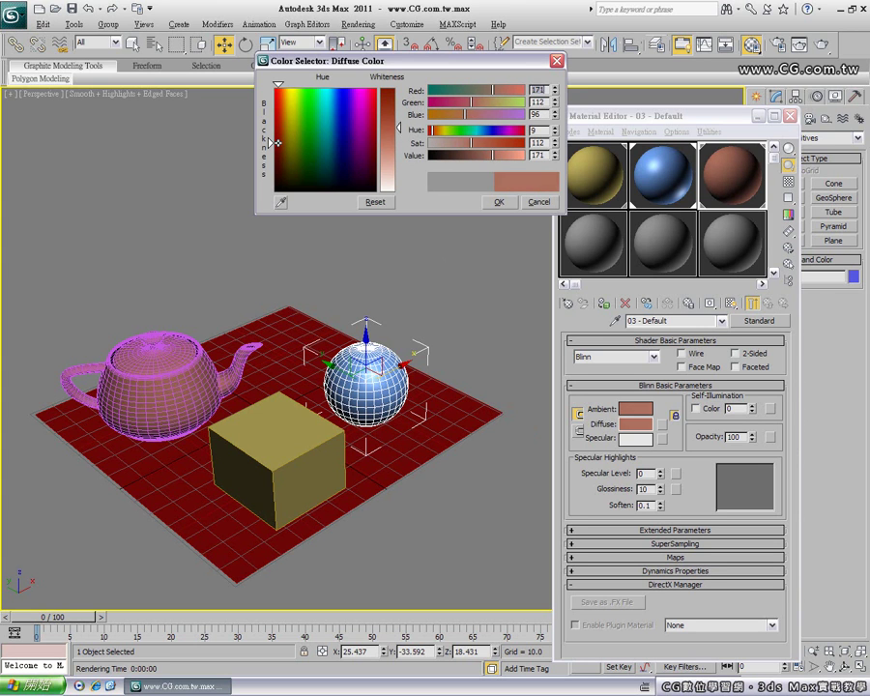
{"action": "left_click_drag", "start_coordinate": [395, 126], "coordinate": [395, 134]}
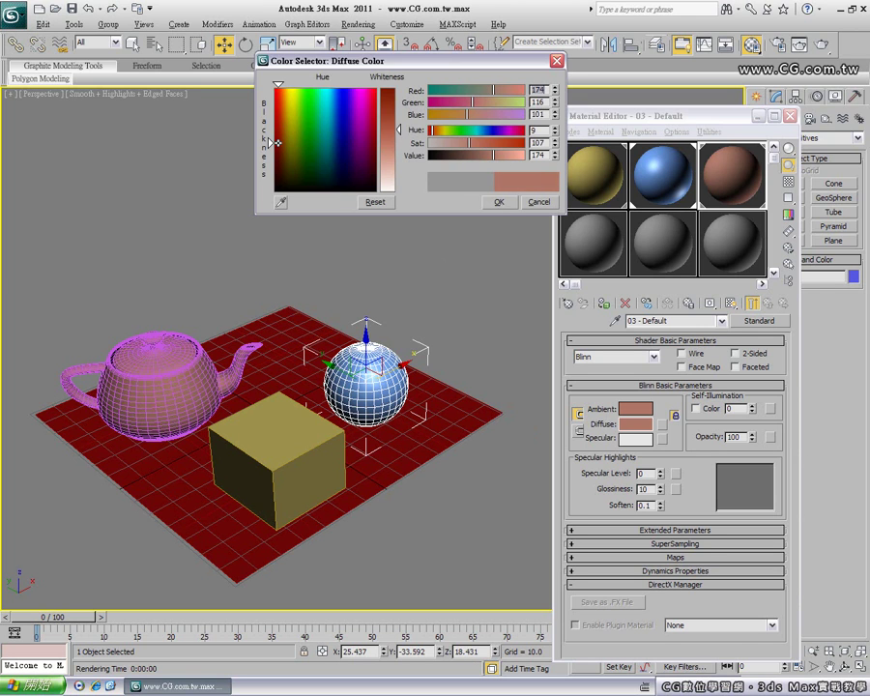
{"action": "left_click", "coordinate": [499, 202]}
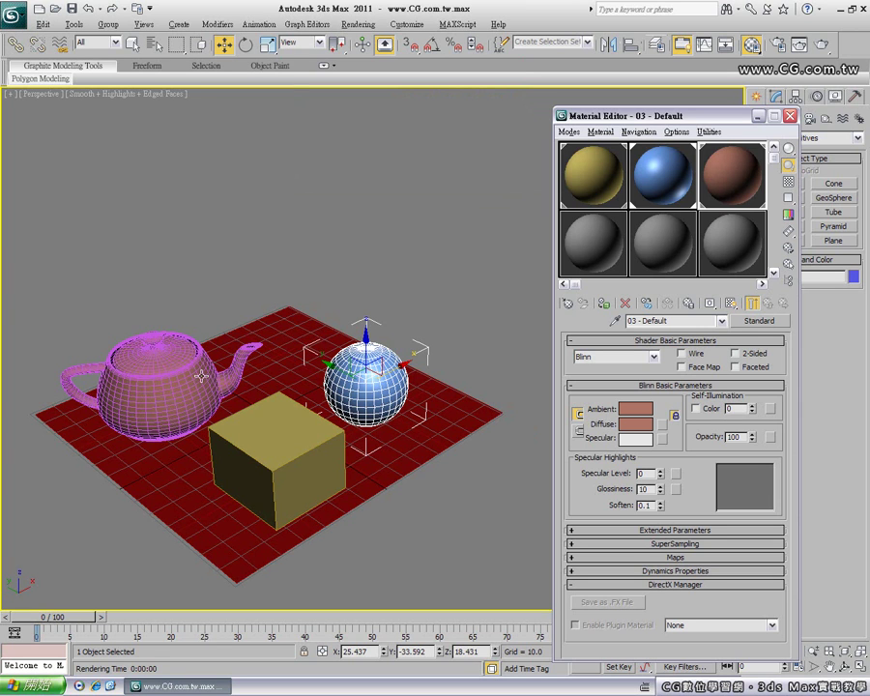
Add a faint highlight to material 03 with Specular Level 15, then deselect the sphere
{"action": "left_click_drag", "start_coordinate": [662, 475], "coordinate": [665, 467]}
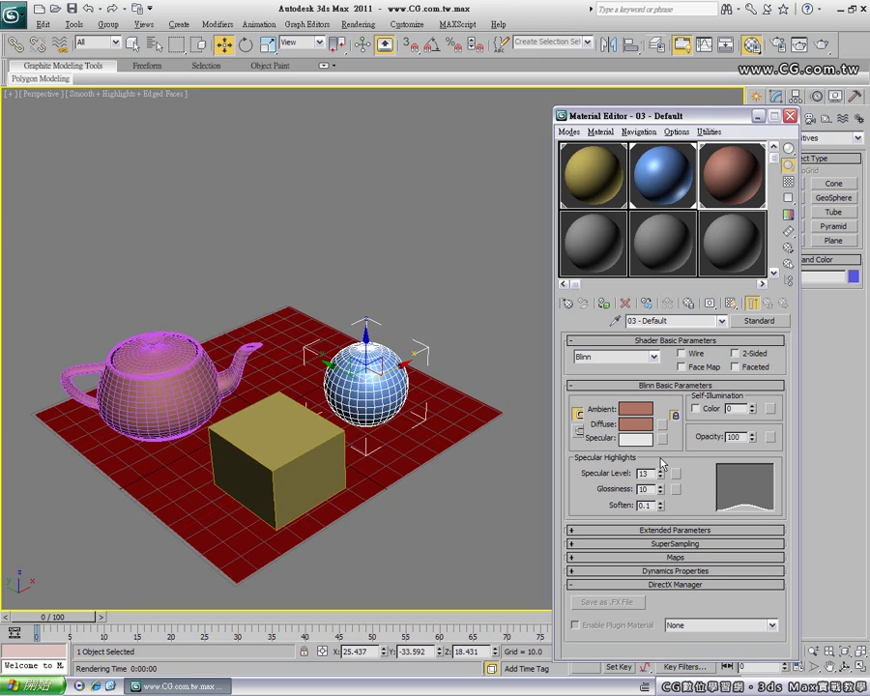
{"action": "left_click_drag", "start_coordinate": [663, 462], "coordinate": [661, 467]}
{"action": "left_click", "coordinate": [500, 354]}
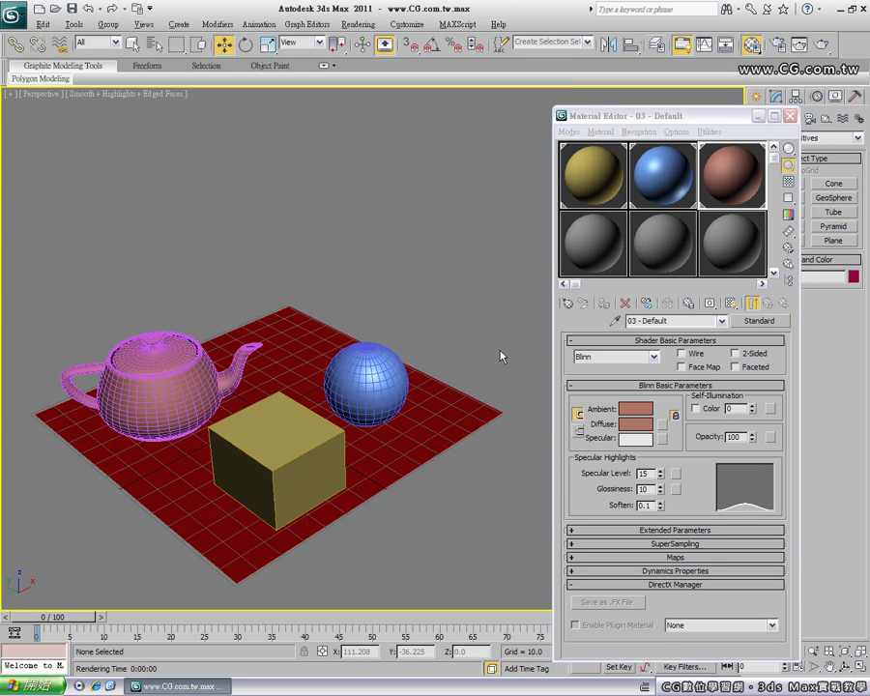